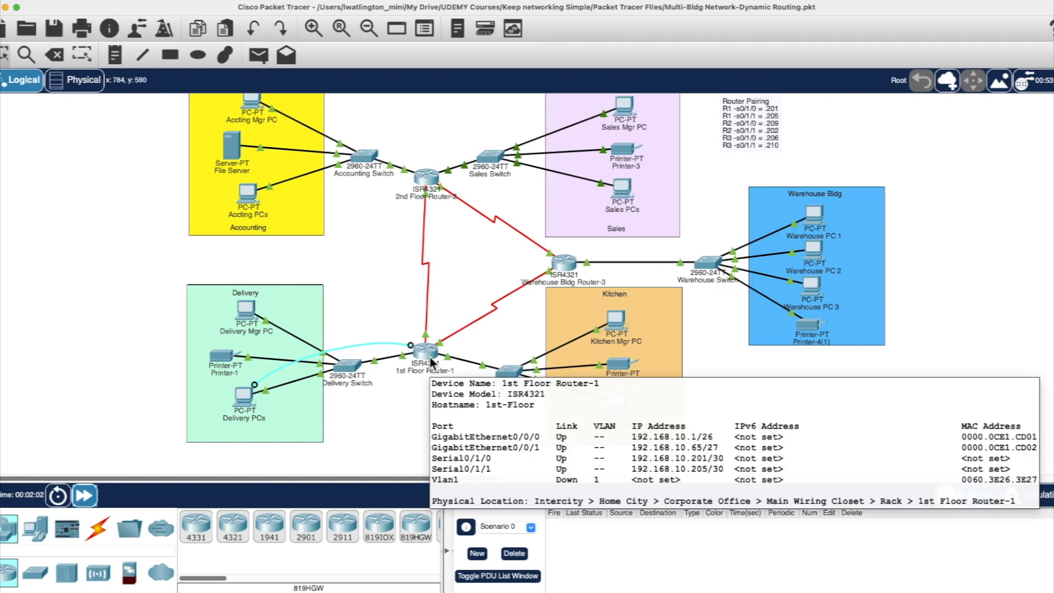
# Delete the cable between 1st Floor Router-1 and the Kitchen Switch
pyautogui.click(59, 60)
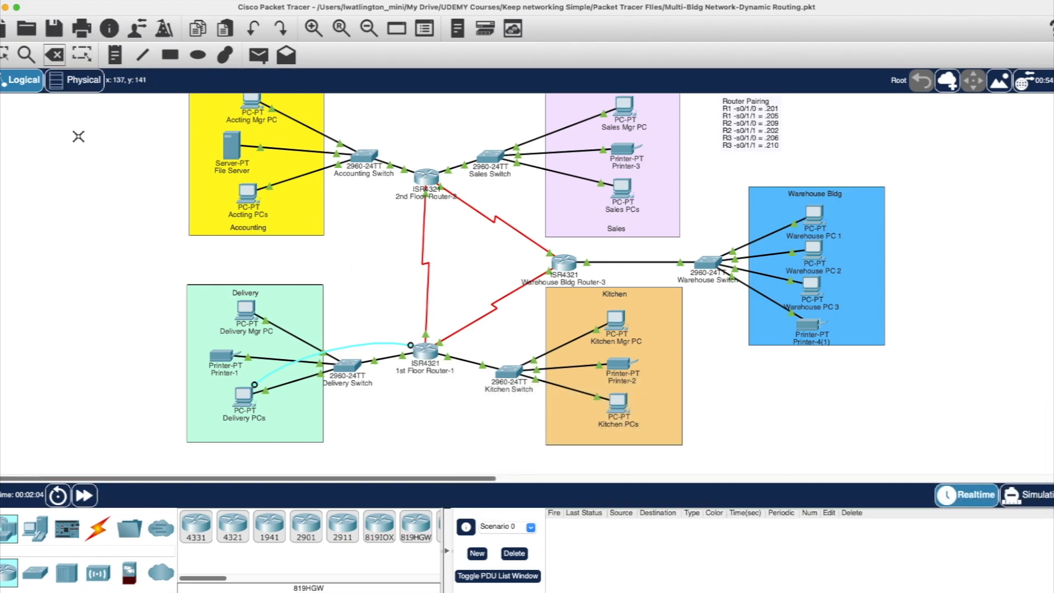
pyautogui.click(468, 365)
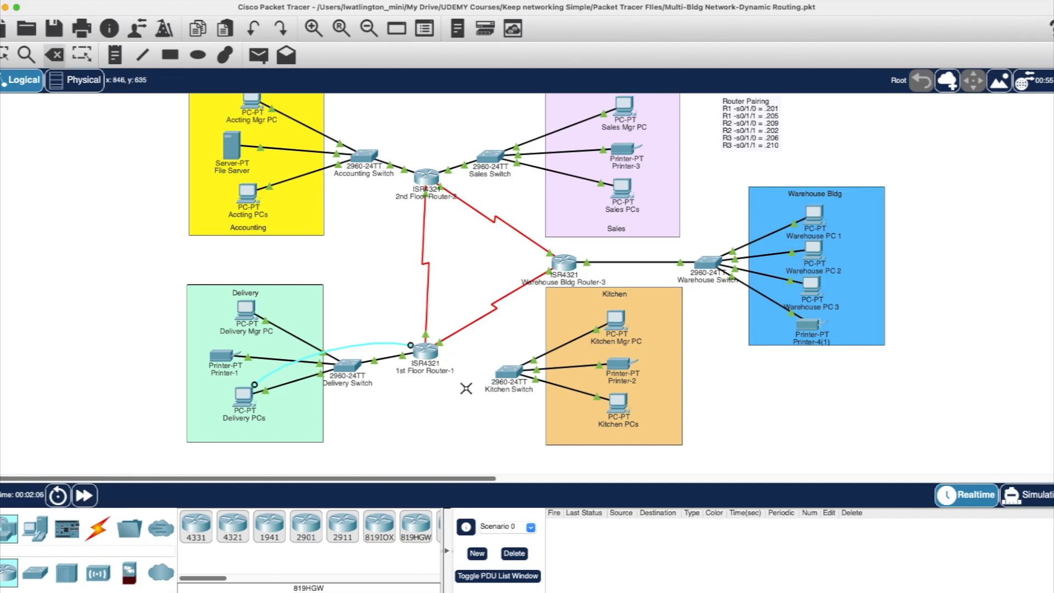
pyautogui.press('Escape')
# Move the Delivery Switch and Kitchen Switch down so they sit roughly level below 1st Floor Router-1
pyautogui.moveTo(358, 379); pyautogui.dragTo(369, 407)
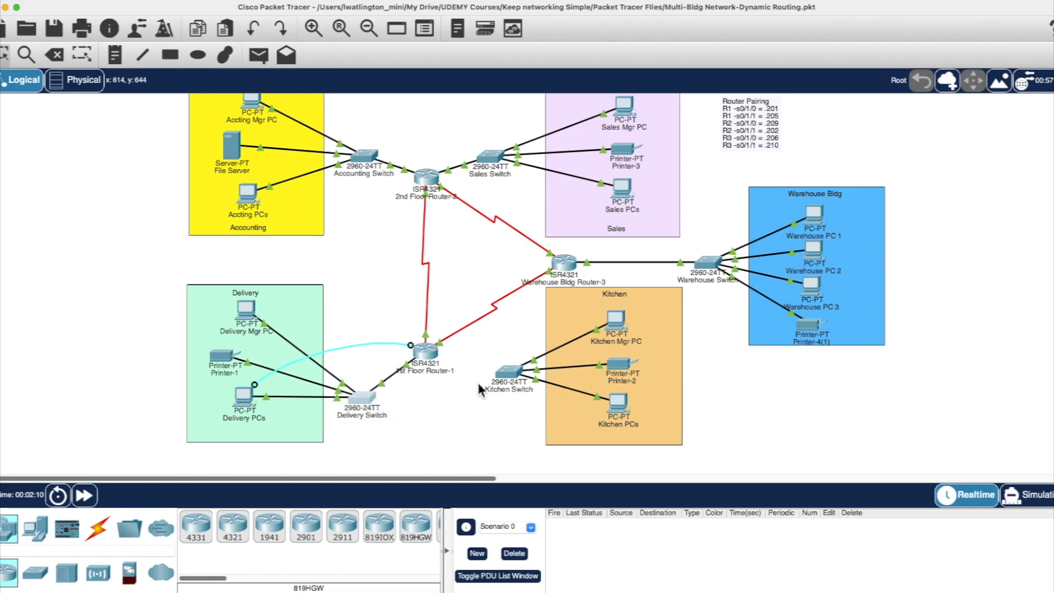
pyautogui.moveTo(510, 374); pyautogui.dragTo(487, 410)
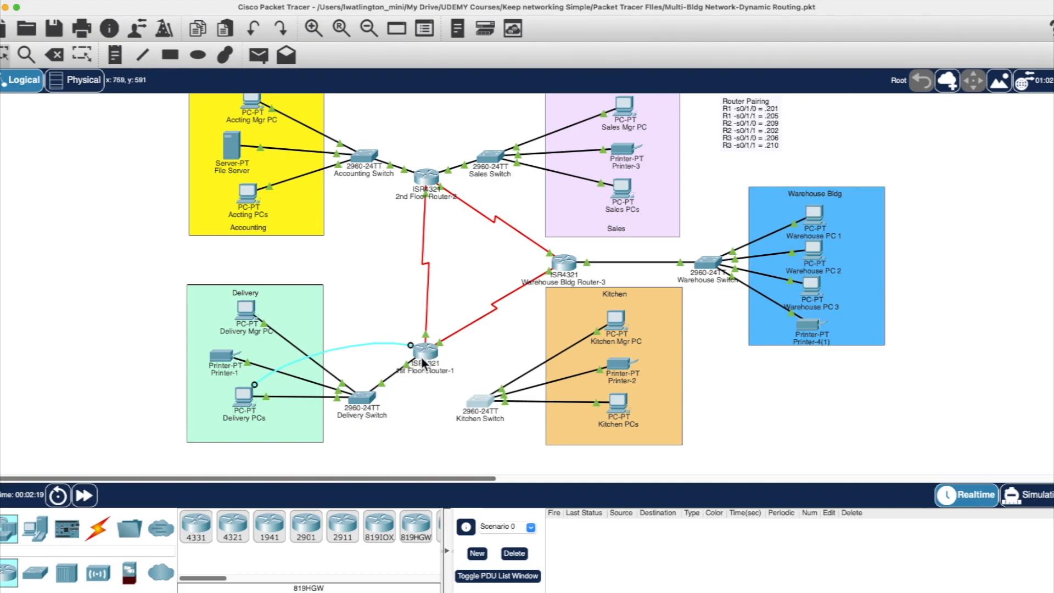
pyautogui.moveTo(477, 410); pyautogui.dragTo(473, 407)
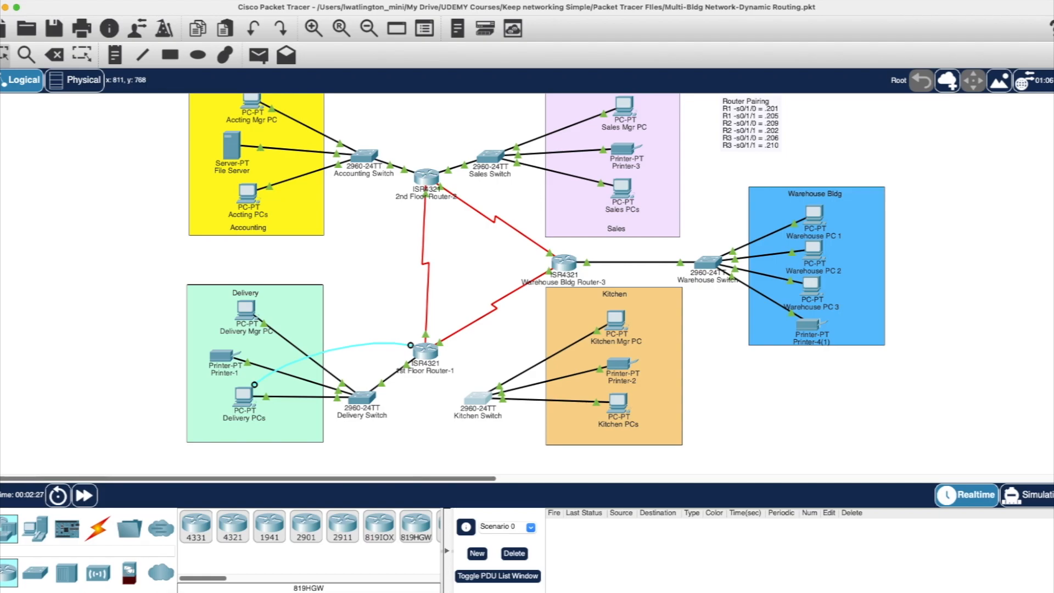
# Connect Delivery Switch GigabitEthernet0/2 to Kitchen Switch GigabitEthernet0/1 with a copper cross-over cable, and fast-forward the simulation time
pyautogui.click(109, 537)
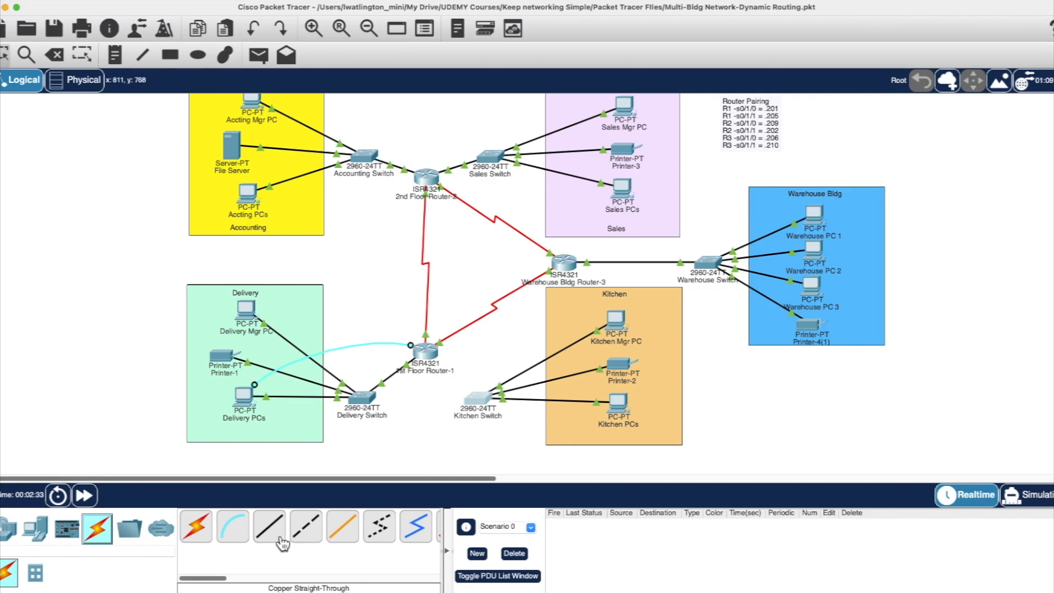
pyautogui.click(305, 529)
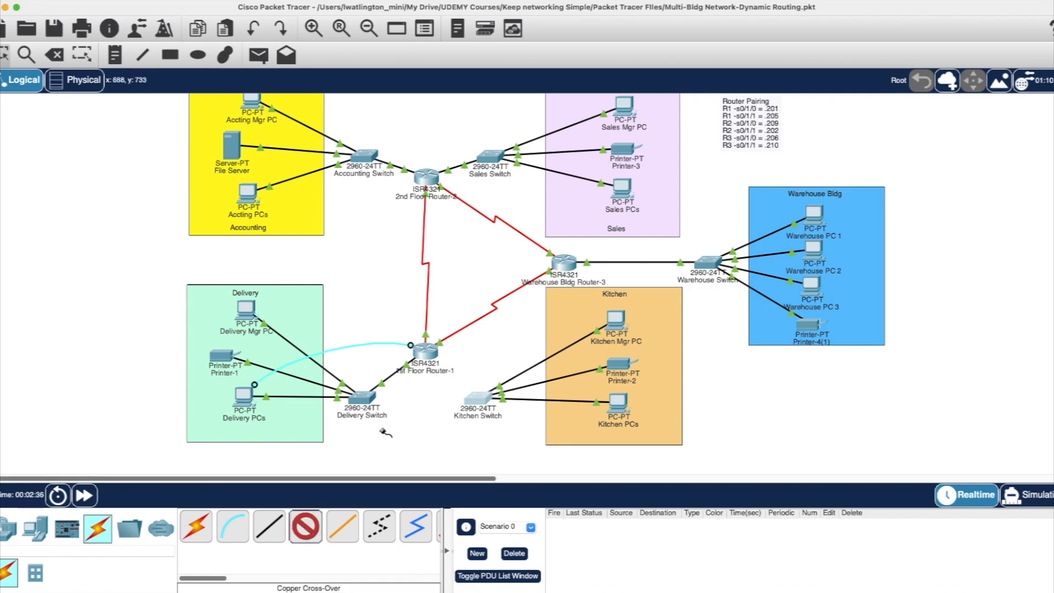
pyautogui.click(369, 403)
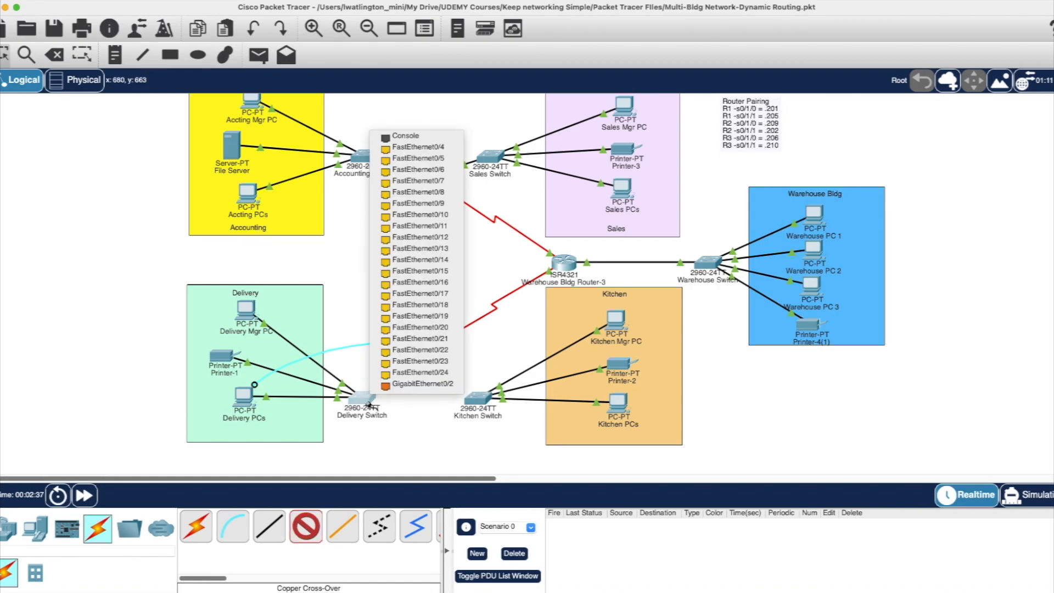
pyautogui.click(406, 384)
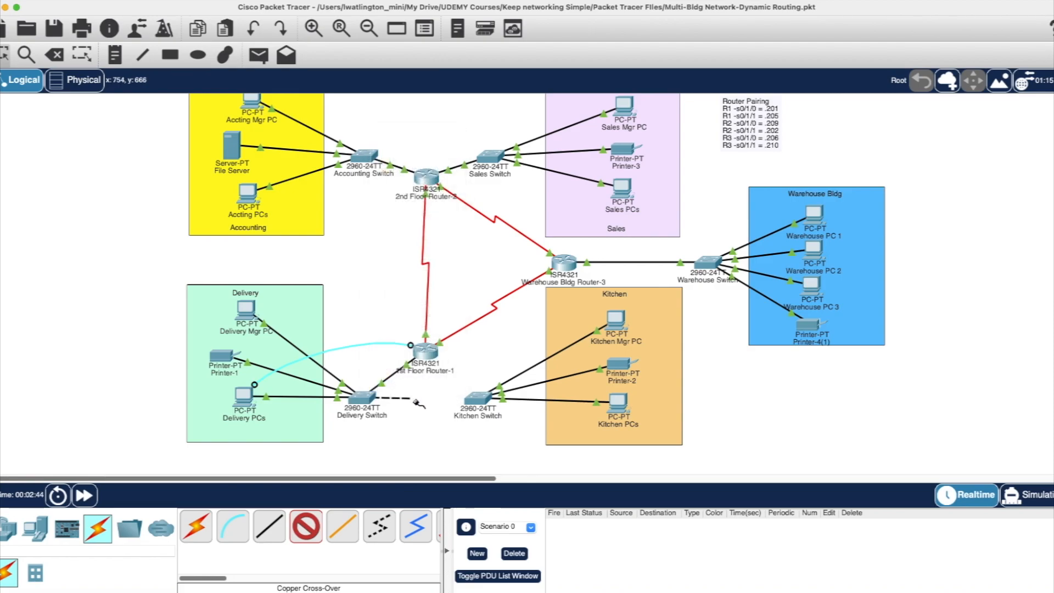
pyautogui.click(478, 400)
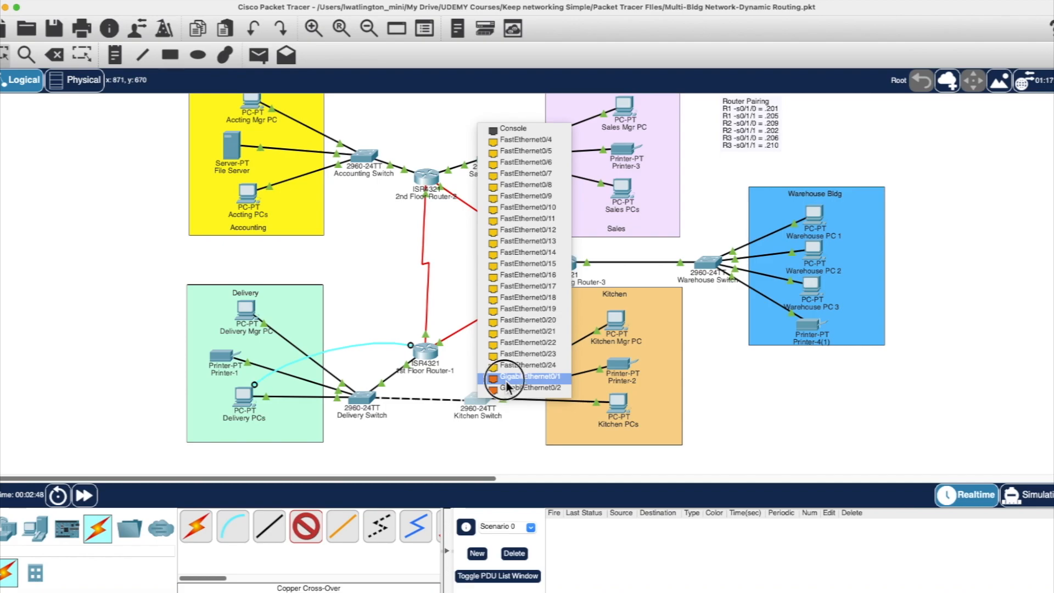
pyautogui.click(506, 381)
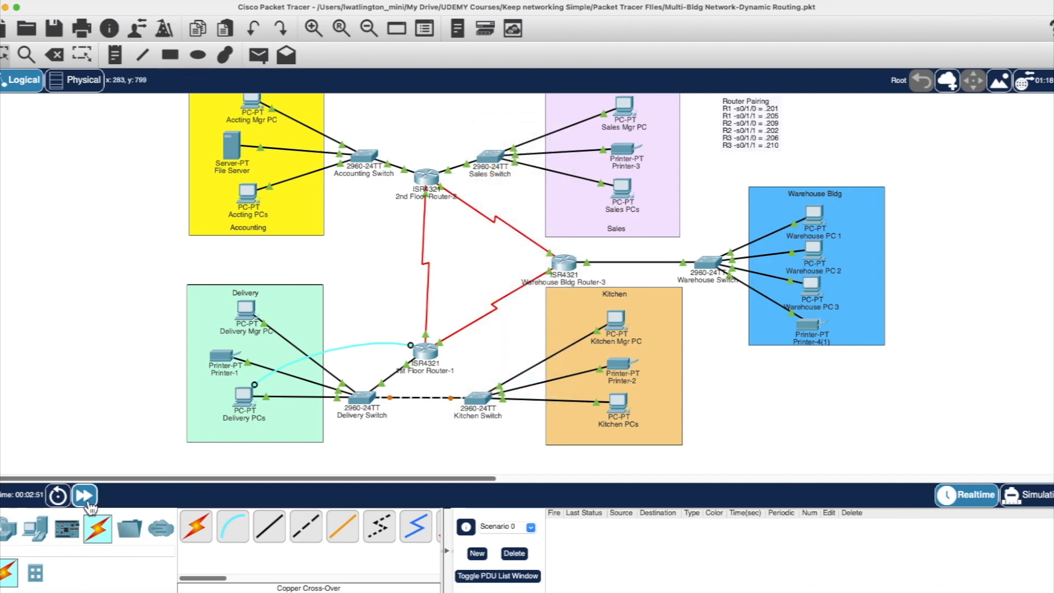
pyautogui.click(84, 495)
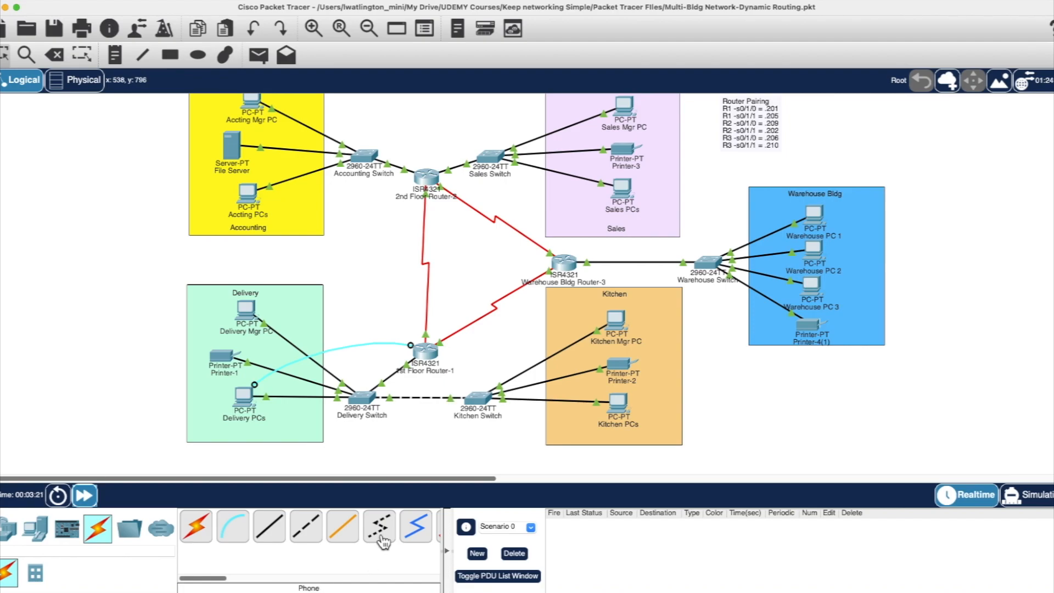
# Check the GigabitEthernet0/0/0 and GigabitEthernet0/0/1 interface settings of 1st Floor Router-1
pyautogui.click(437, 360)
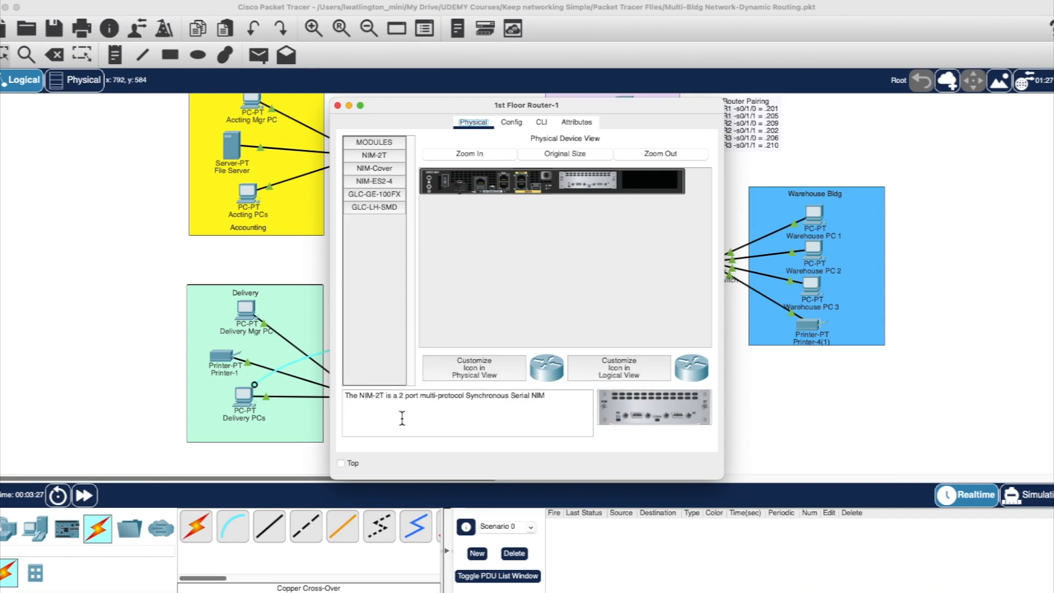
pyautogui.click(167, 282)
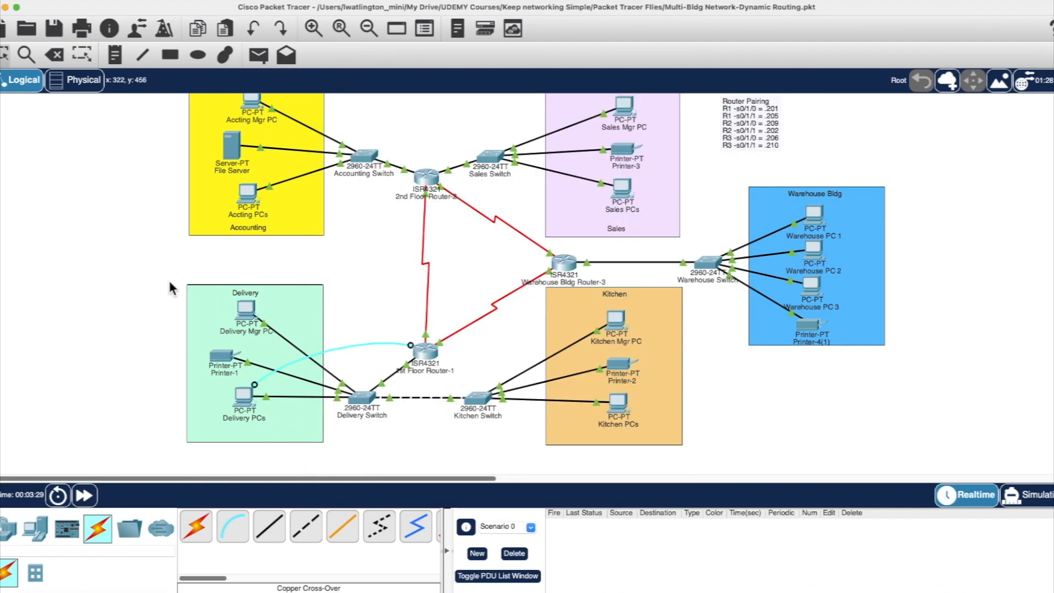
pyautogui.click(424, 358)
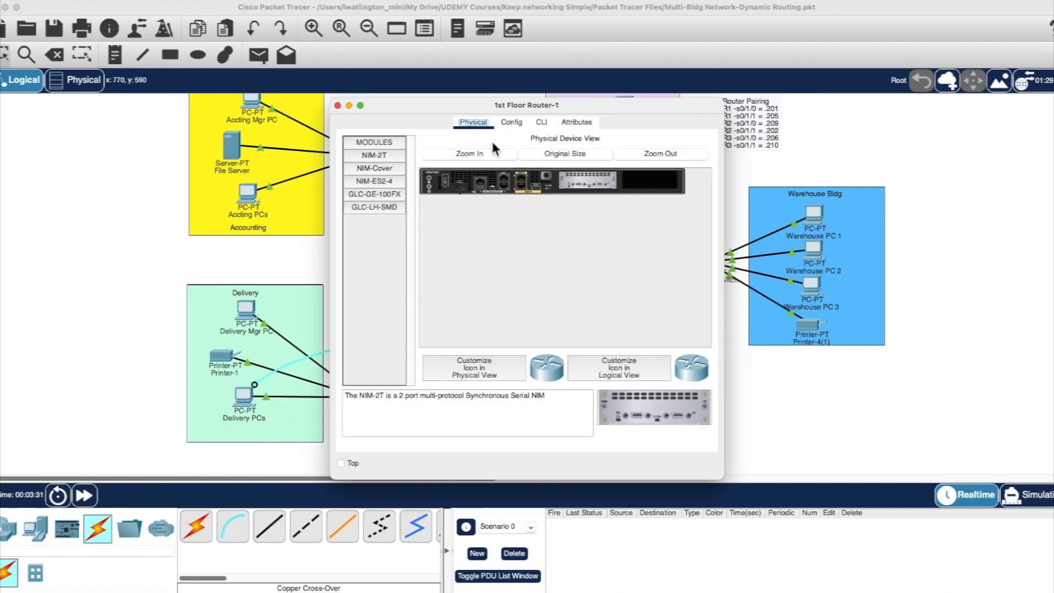
pyautogui.click(517, 124)
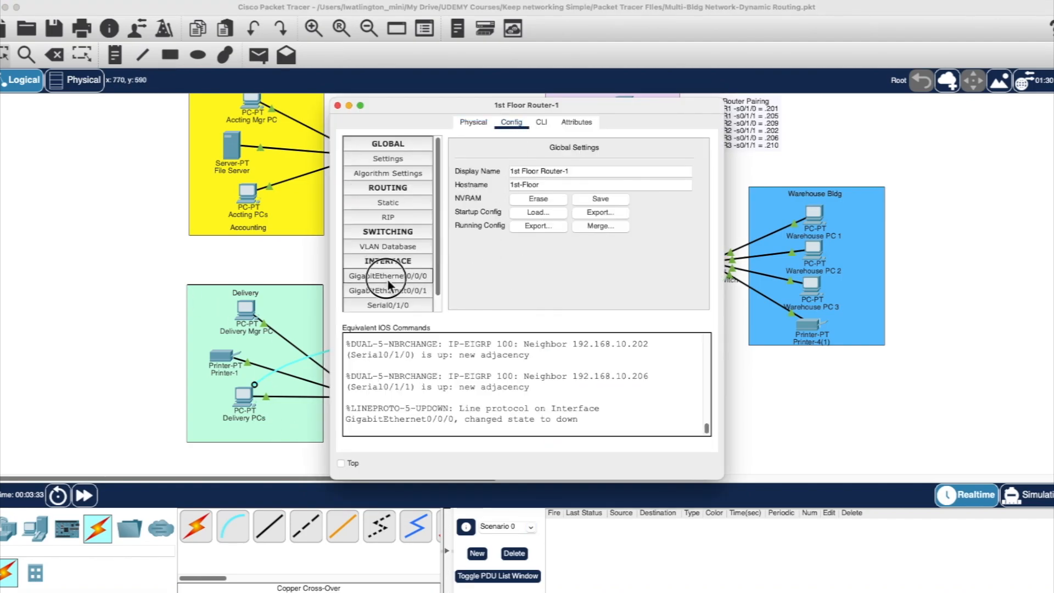
pyautogui.click(387, 279)
pyautogui.scroll(-1, 394, 292)
pyautogui.click(395, 291)
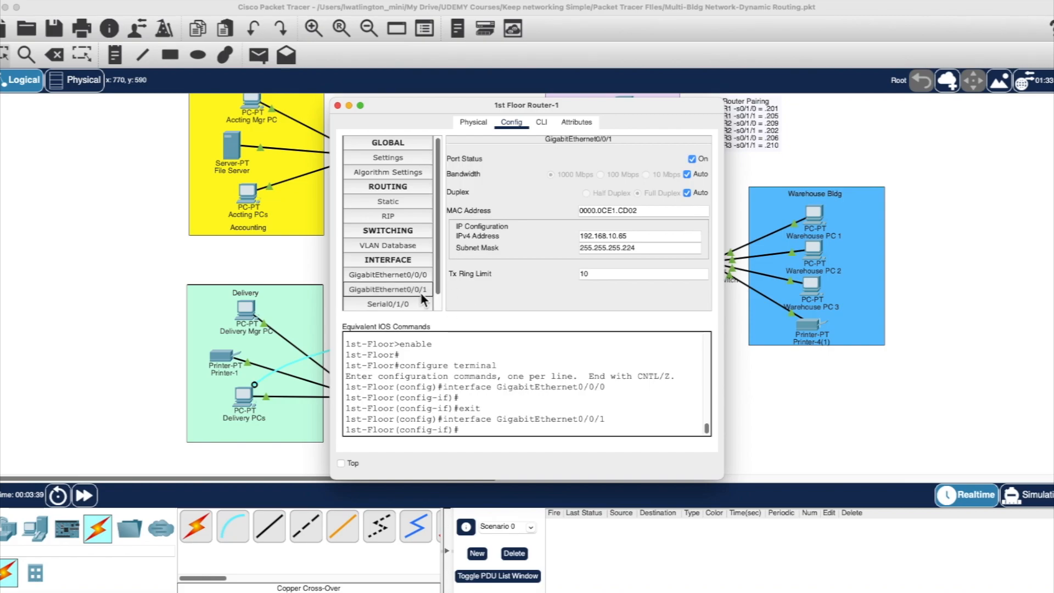
# Remove the IP address from interface g0/0/0 on 1st Floor Router-1 with the IOS command "no ip address"
pyautogui.click(541, 123)
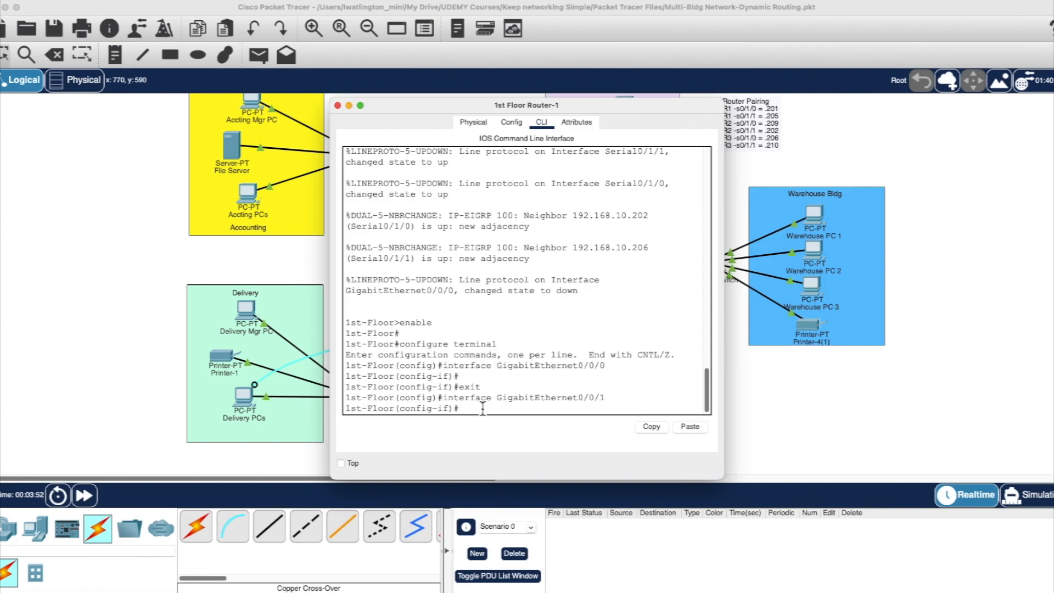
pyautogui.write('exit')
pyautogui.press('Return')
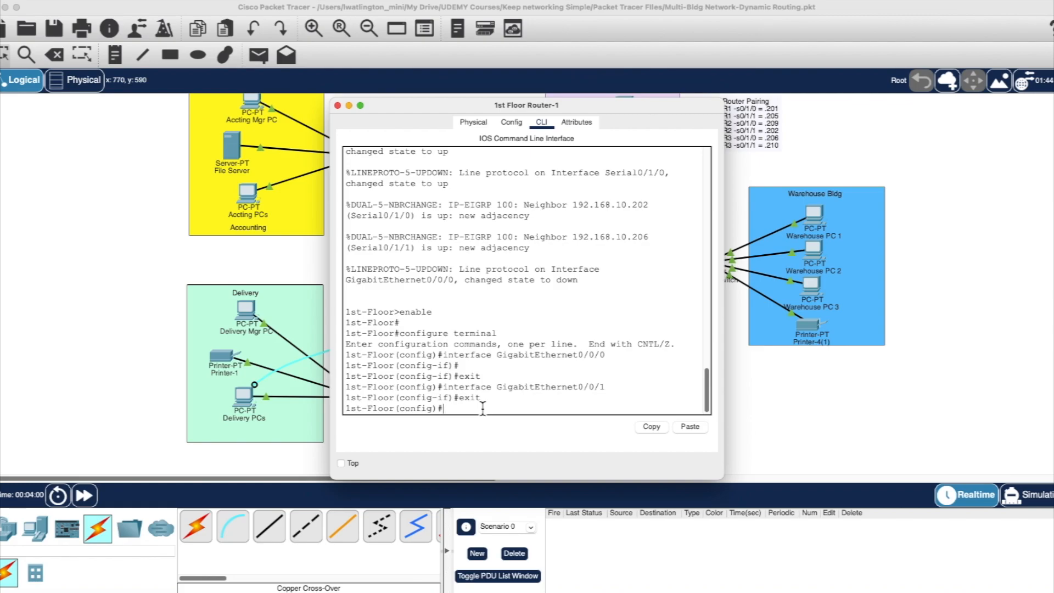
pyautogui.write('int g0/1/0')
pyautogui.press('Return')
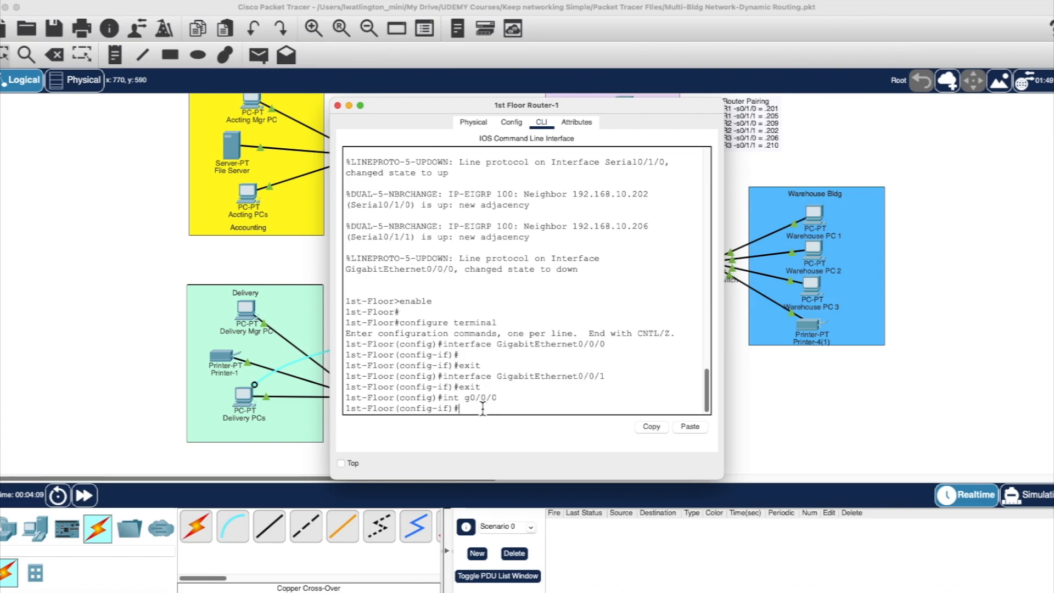
pyautogui.write('no ip address')
pyautogui.press('Return')
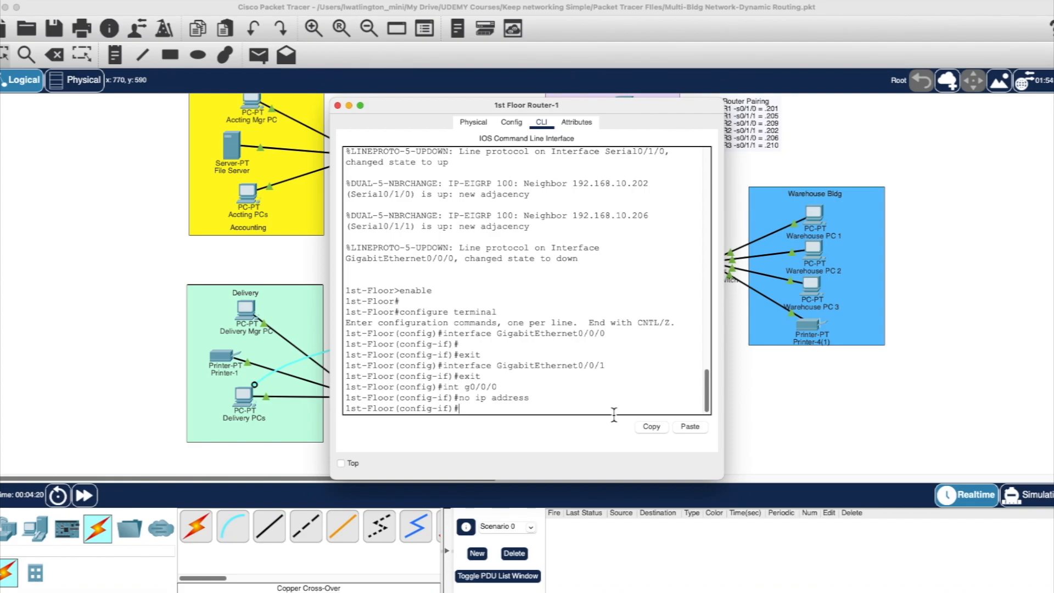
pyautogui.write('exit')
pyautogui.press('Return')
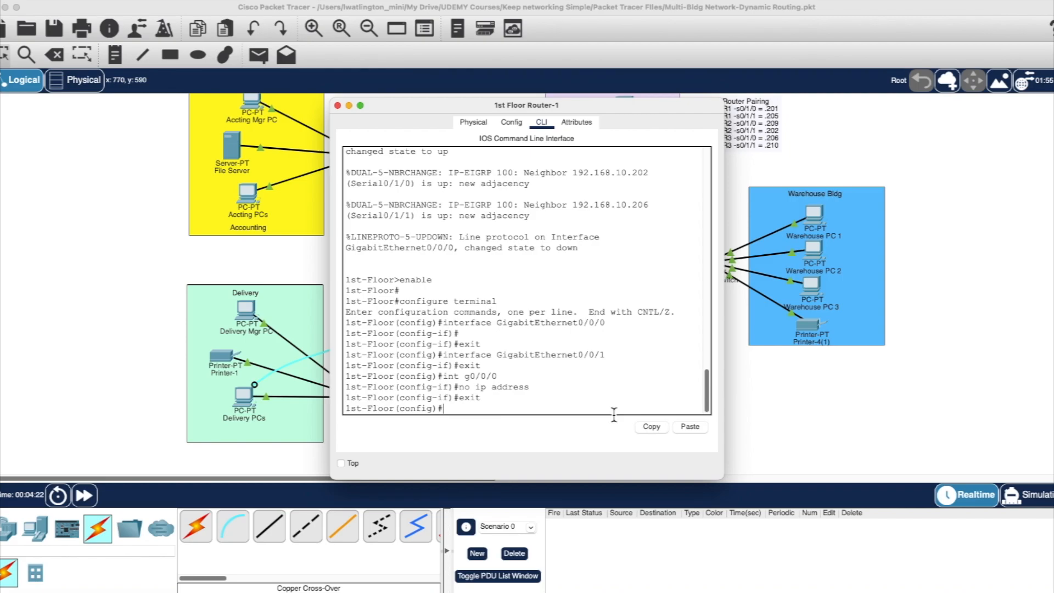
# Remove the IP address from the router's g0/0/1 interface with "no ip address" and exit configuration mode
pyautogui.write('int g0/1/1')
pyautogui.press('BackSpace')
pyautogui.press('BackSpace')
pyautogui.write('0/1')
pyautogui.press('Return')
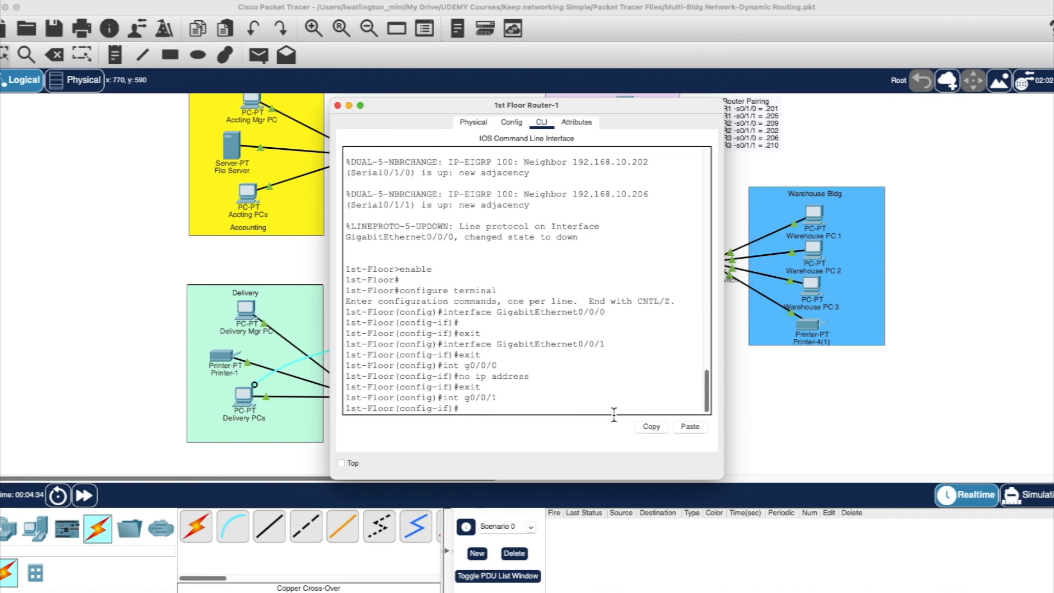
pyautogui.write('no ip address')
pyautogui.press('Return')
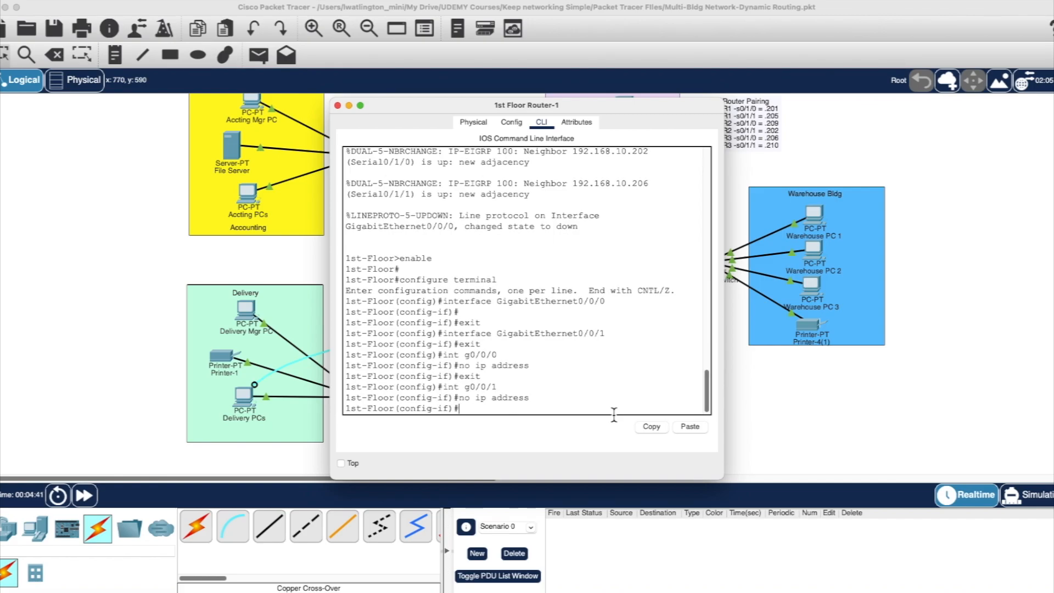
pyautogui.write('exit')
pyautogui.press('Return')
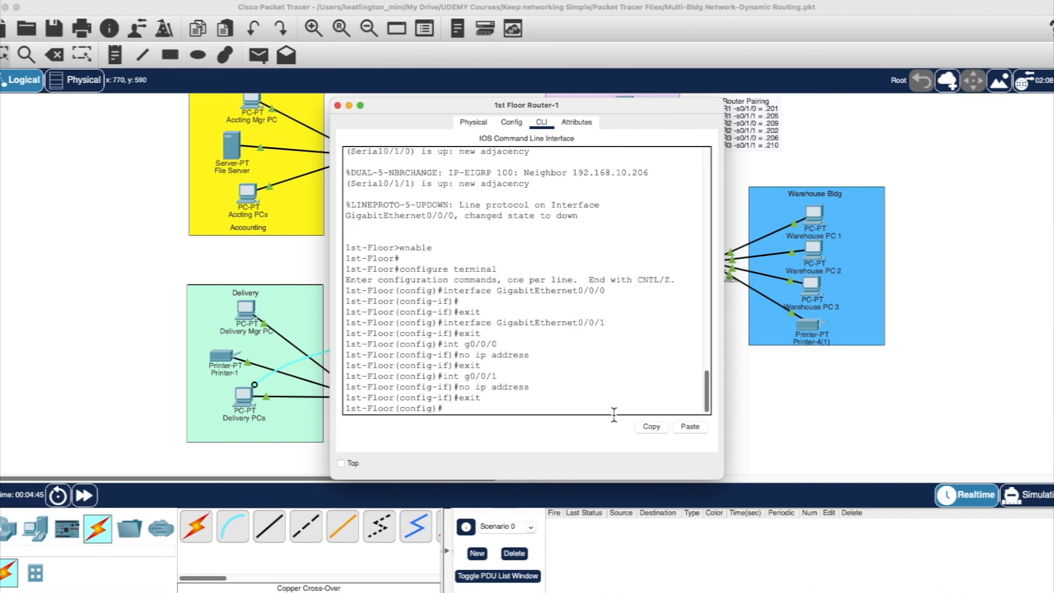
pyautogui.write('exit')
pyautogui.press('Return')
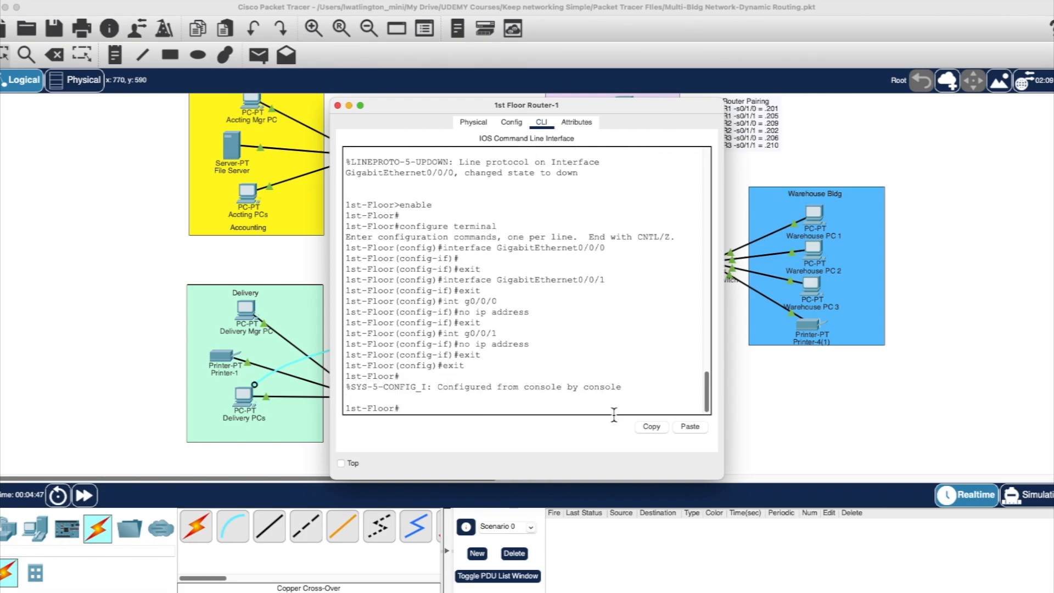
# Examine both GigabitEthernet interface sections in the running configuration of 1st Floor Router-1, and return to the topology
pyautogui.write('show run')
pyautogui.press('Return')
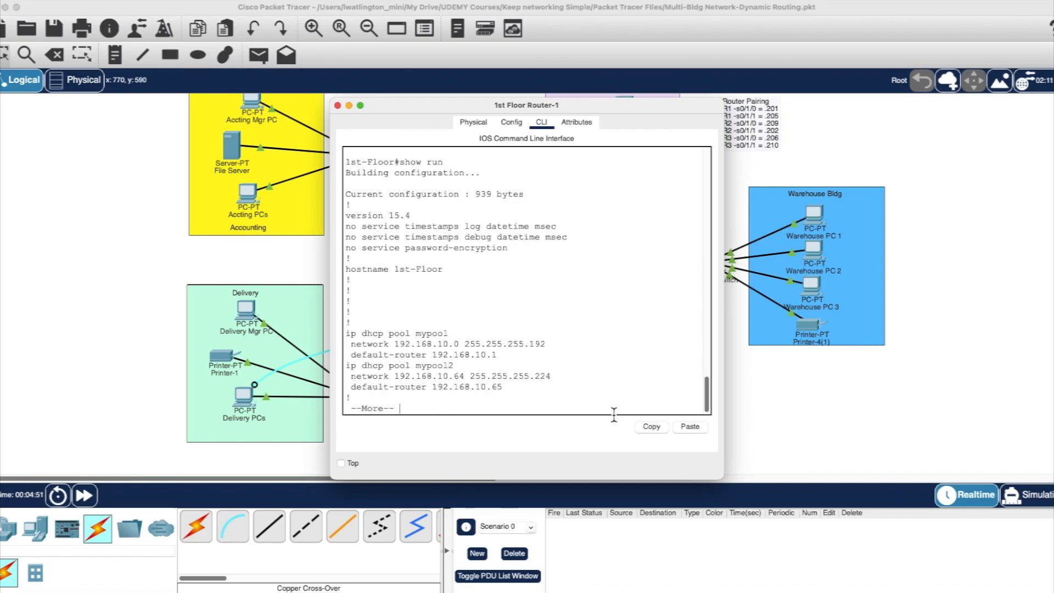
pyautogui.press('Return')
pyautogui.press('Return')
pyautogui.press('Return')
pyautogui.press('Return')
pyautogui.press('Return')
pyautogui.press('Return')
pyautogui.press('Return')
pyautogui.press('Return')
pyautogui.press('Return')
pyautogui.press('Return')
pyautogui.press('Return')
pyautogui.press('Return')
pyautogui.press('Return')
pyautogui.press('Return')
pyautogui.press('Return')
pyautogui.press('Return')
pyautogui.press('Return')
pyautogui.press('Return')
pyautogui.press('Return')
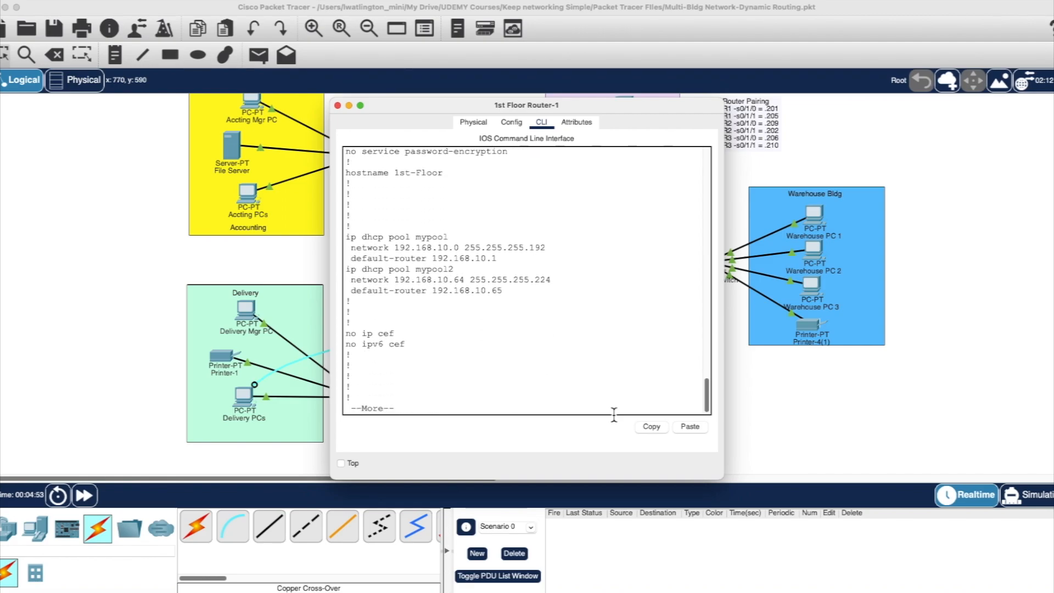
pyautogui.press('Return')
pyautogui.press('Return')
pyautogui.press('Return')
pyautogui.press('Return')
pyautogui.press('Return')
pyautogui.press('Return')
pyautogui.press('Return')
pyautogui.press('Return')
pyautogui.press('Return')
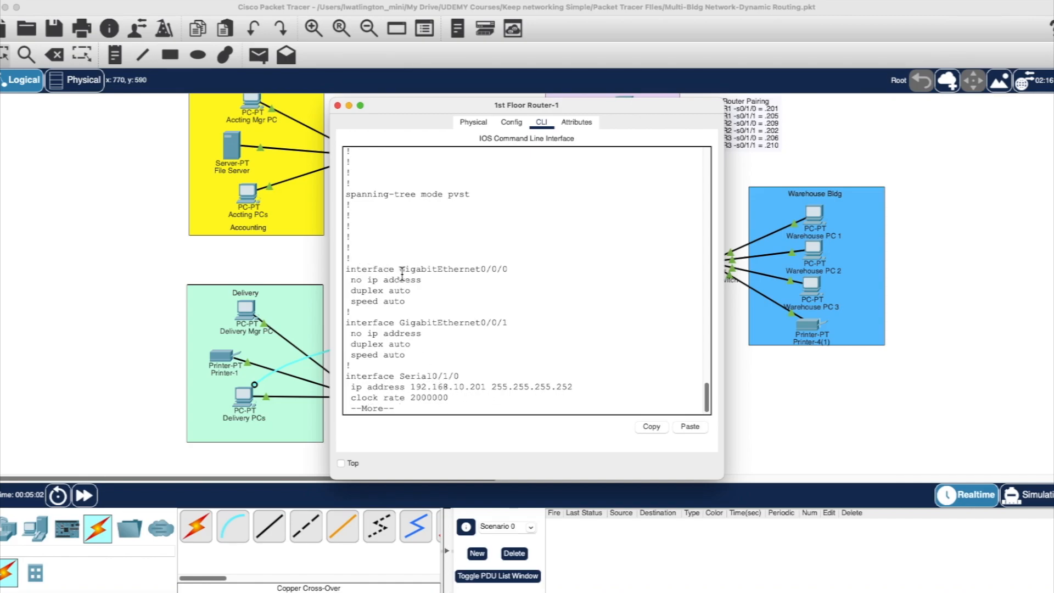
pyautogui.moveTo(412, 344); pyautogui.dragTo(350, 268)
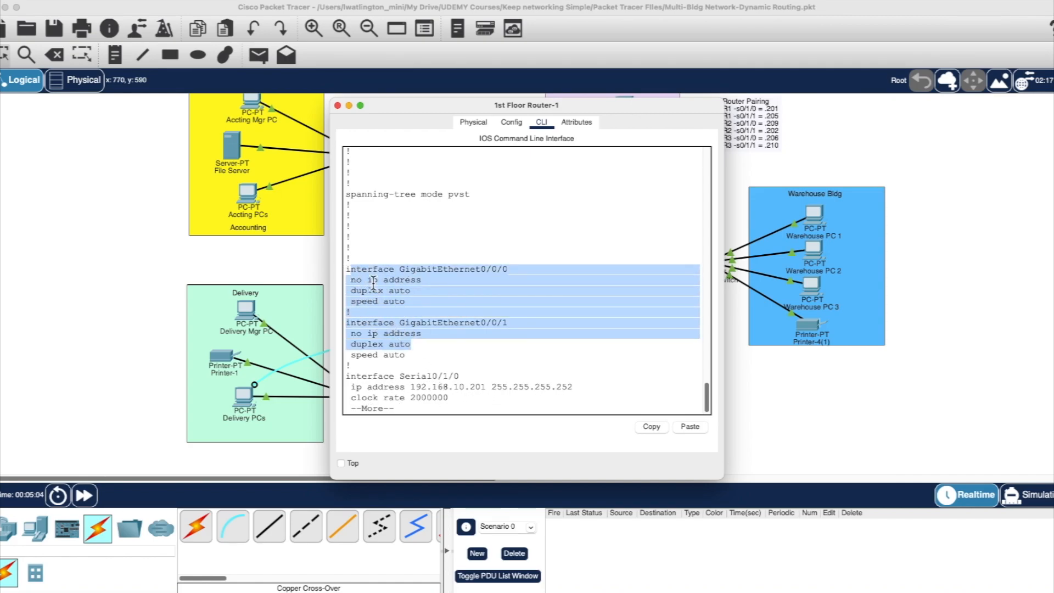
pyautogui.click(429, 406)
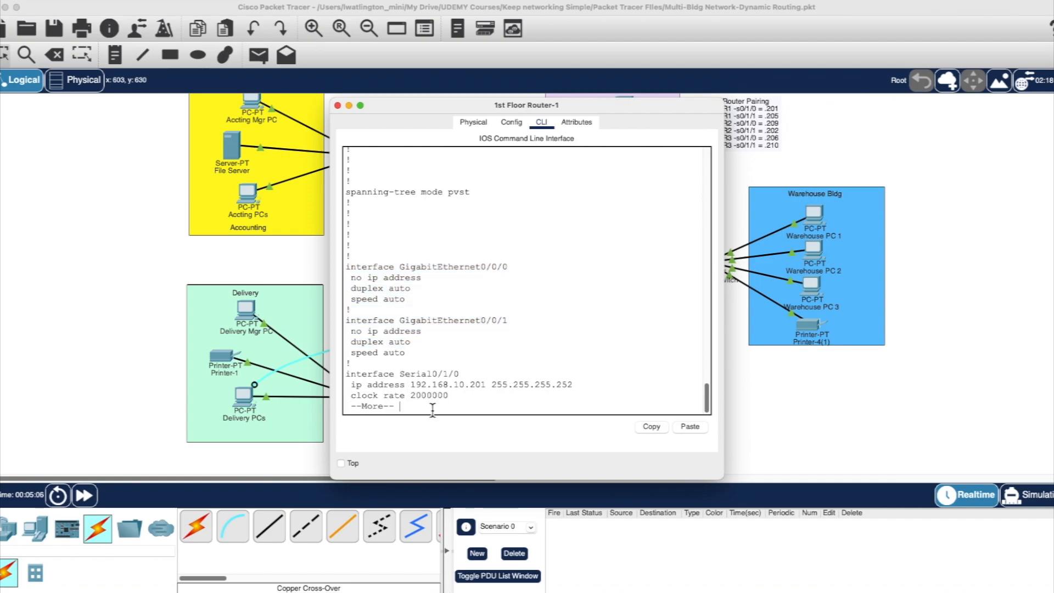
pyautogui.press('q')
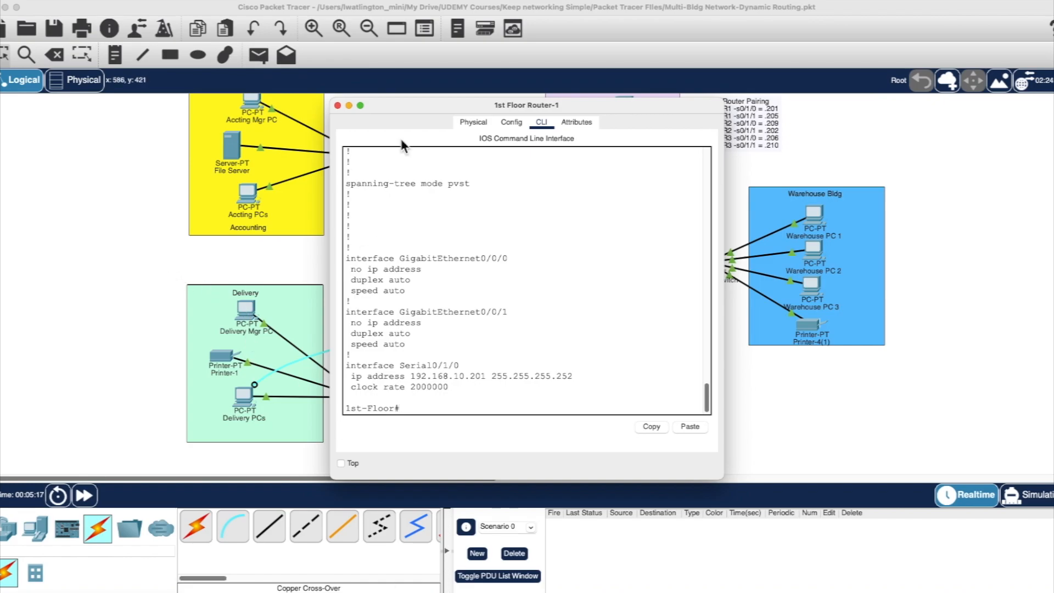
pyautogui.moveTo(400, 102); pyautogui.dragTo(627, 104)
pyautogui.click(108, 338)
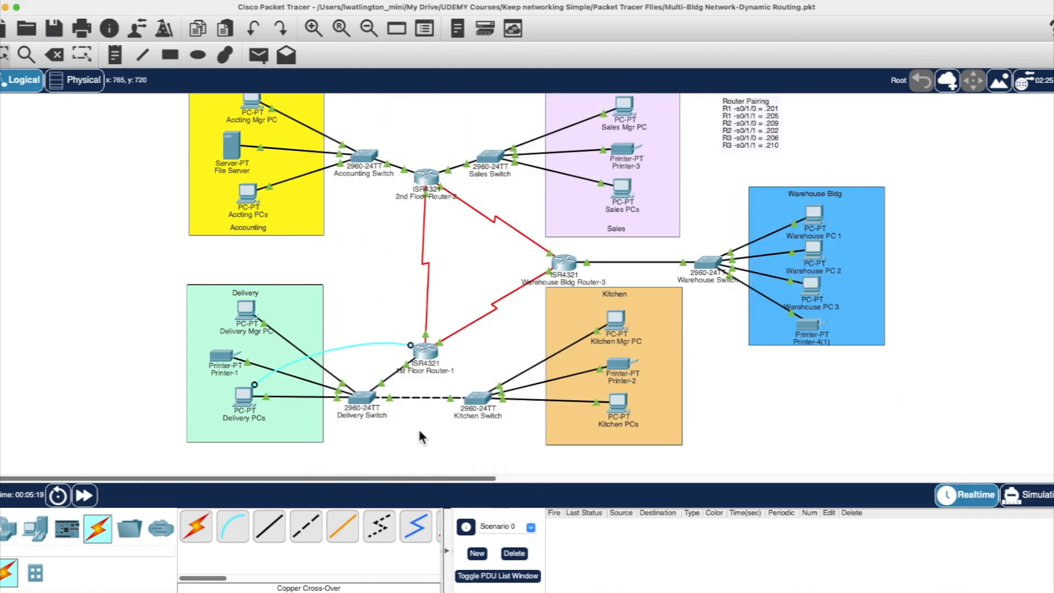
# Open the Delivery Switch command line and enter global configuration mode with "en" and "conf t"
pyautogui.hscroll(2, 373, 407)
pyautogui.hscroll(-2, 364, 400)
pyautogui.click(354, 407)
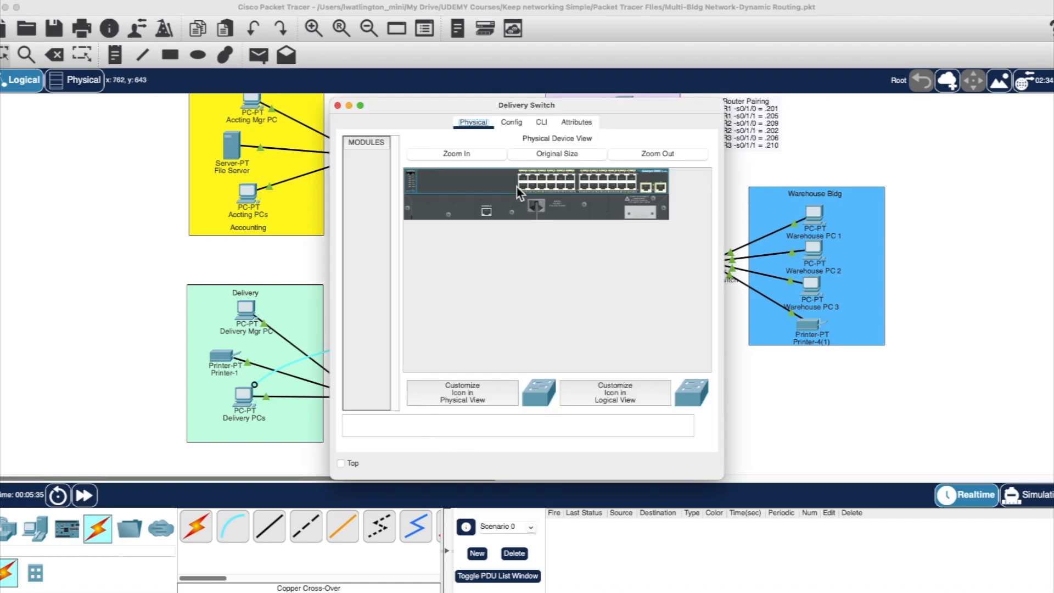
pyautogui.click(542, 124)
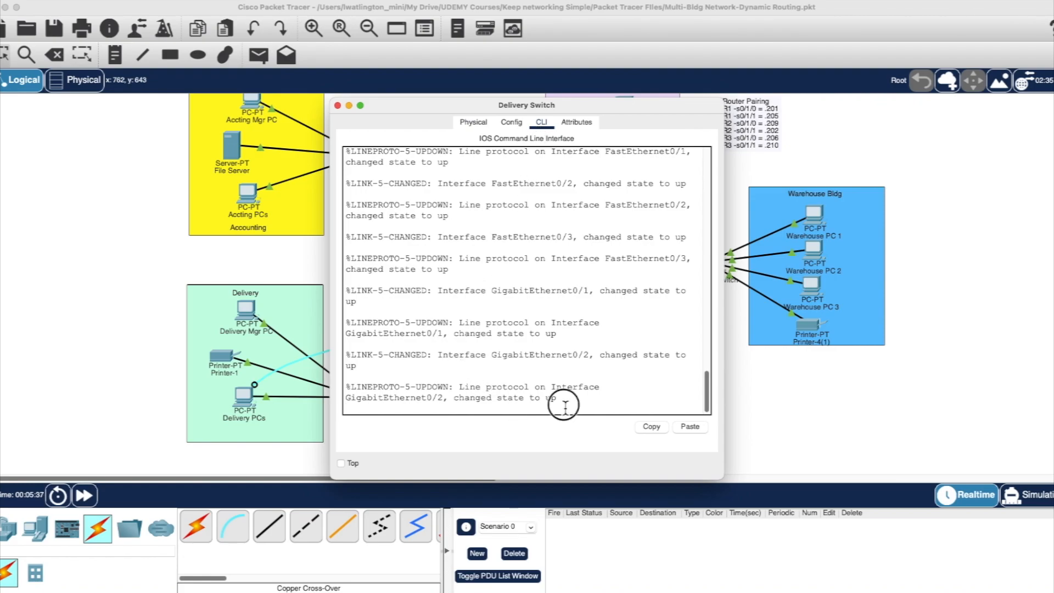
pyautogui.press('Return')
pyautogui.write('en')
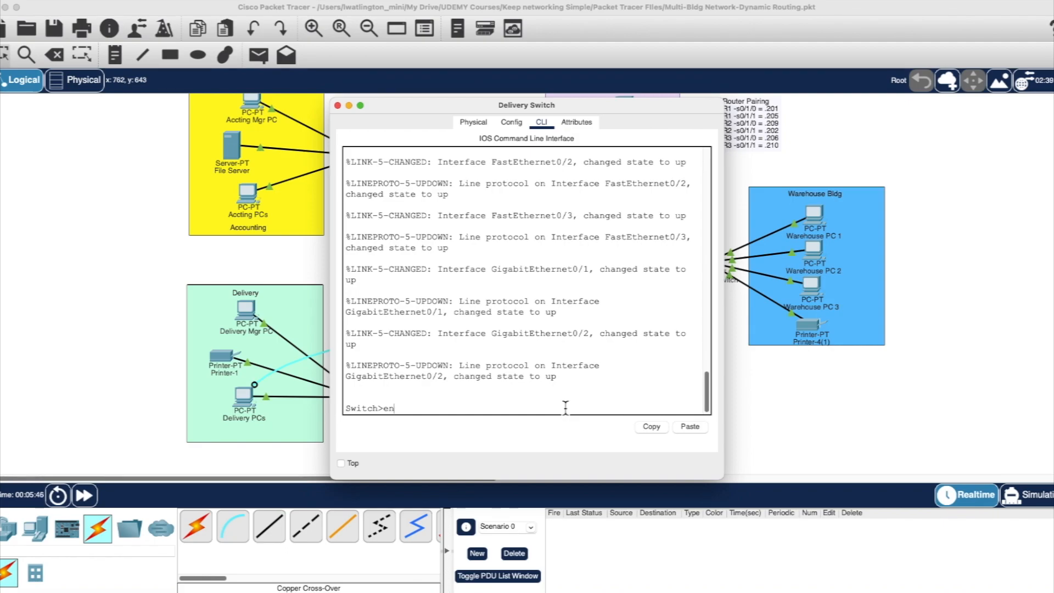
pyautogui.press('Return')
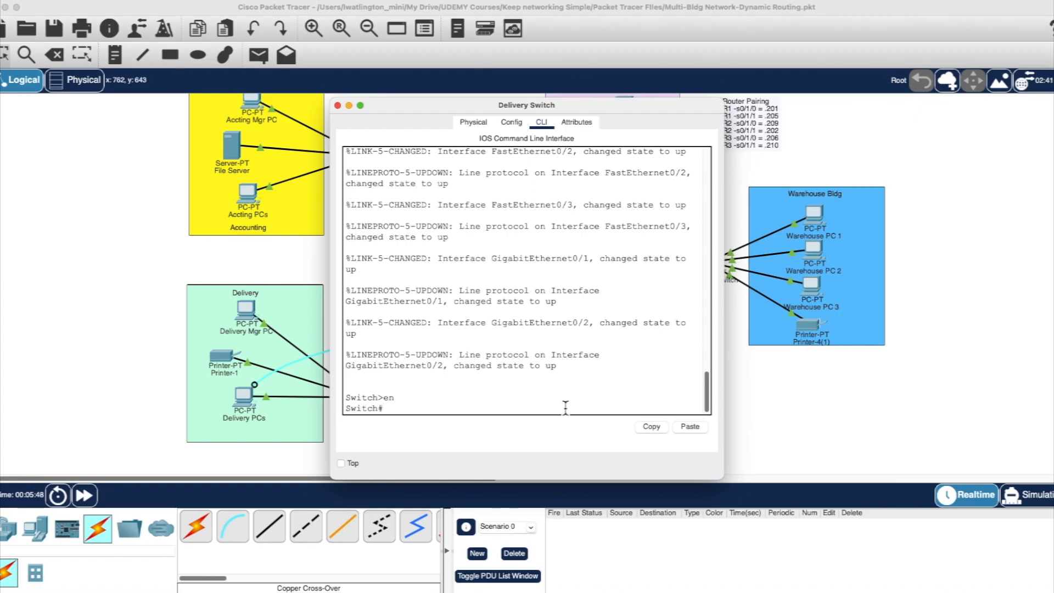
pyautogui.write('conf t')
pyautogui.press('Return')
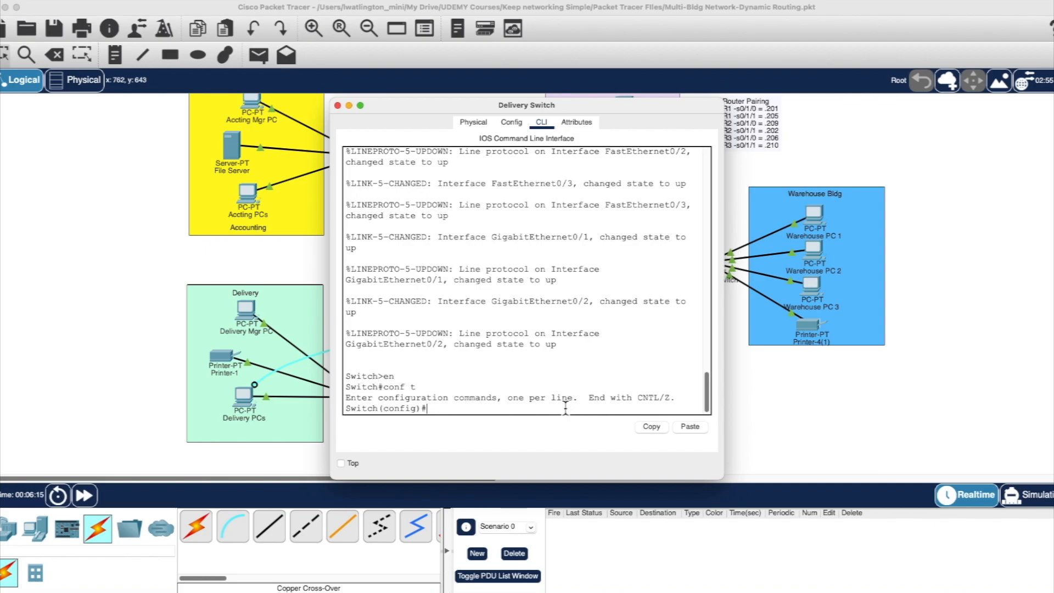
# Set the Delivery Switch port range f0/1-10 to access mode in VLAN 20 and exit the range configuration
pyautogui.write('int range f0/1-10')
pyautogui.press('Return')
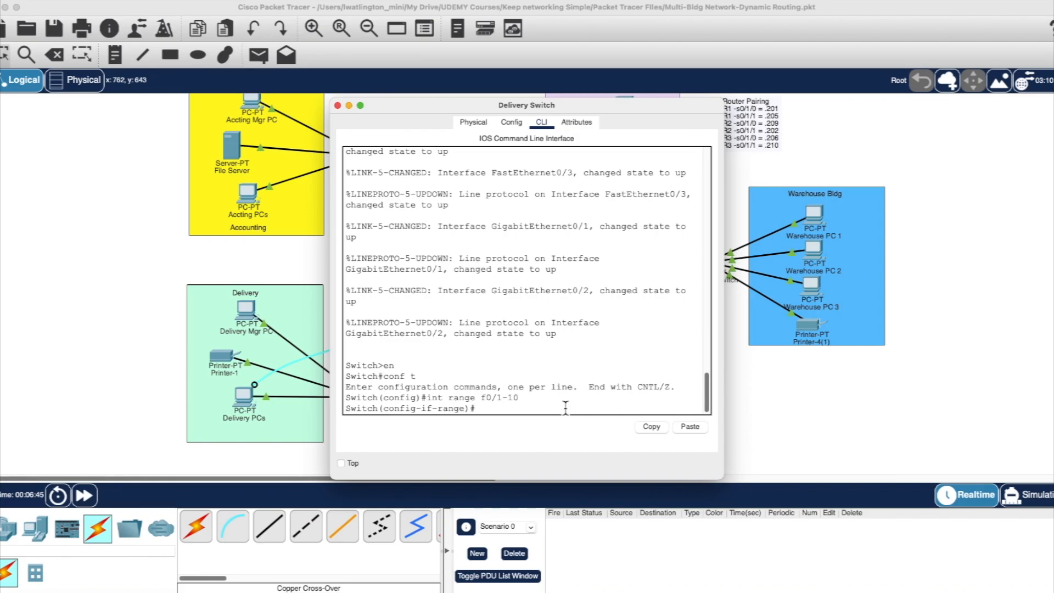
pyautogui.write('switch')
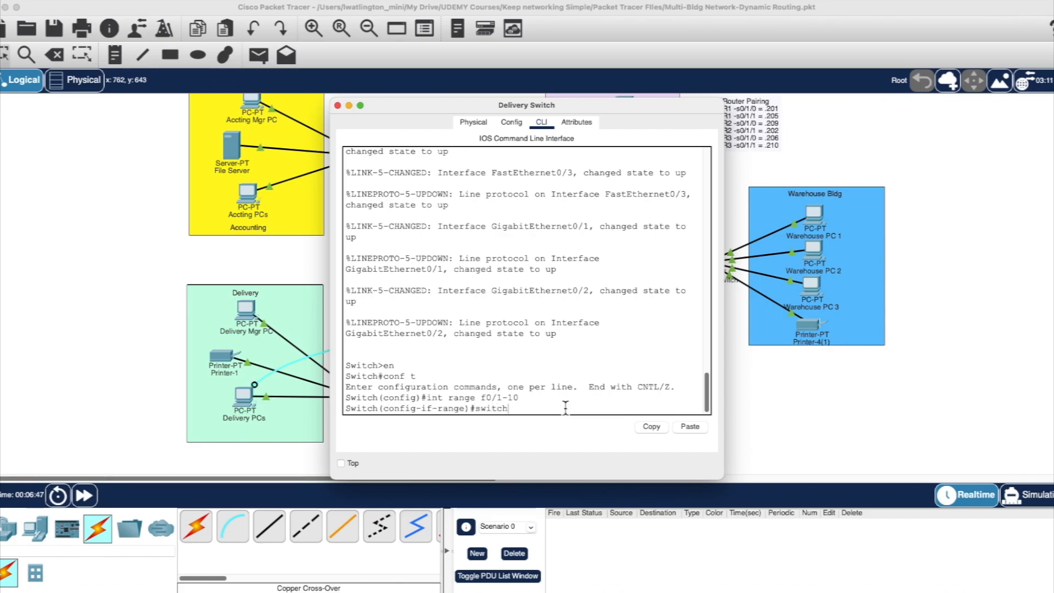
pyautogui.write('port')
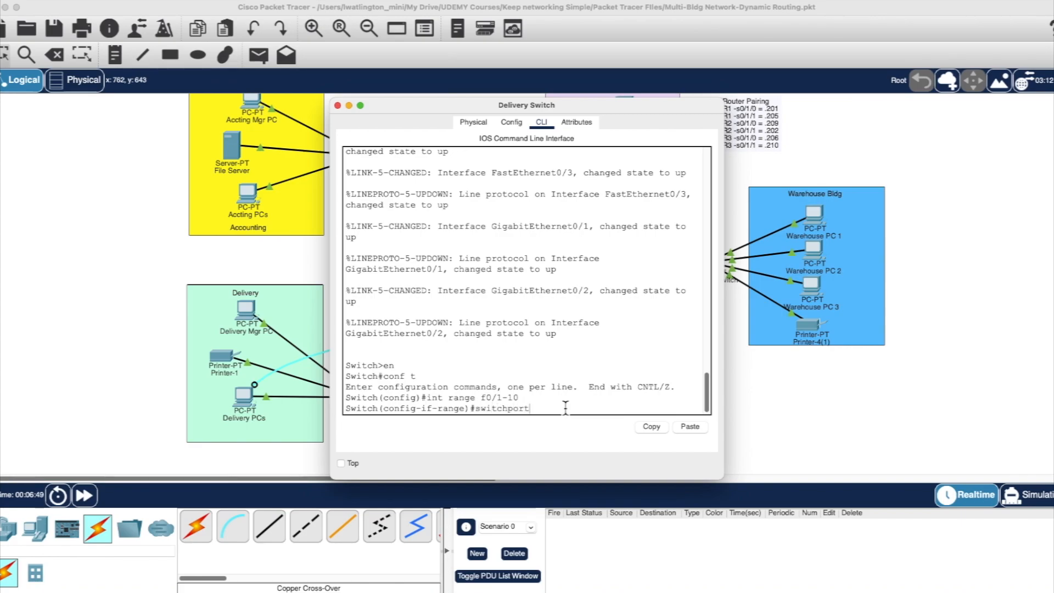
pyautogui.write(' mode access')
pyautogui.scroll(-1, 566, 408)
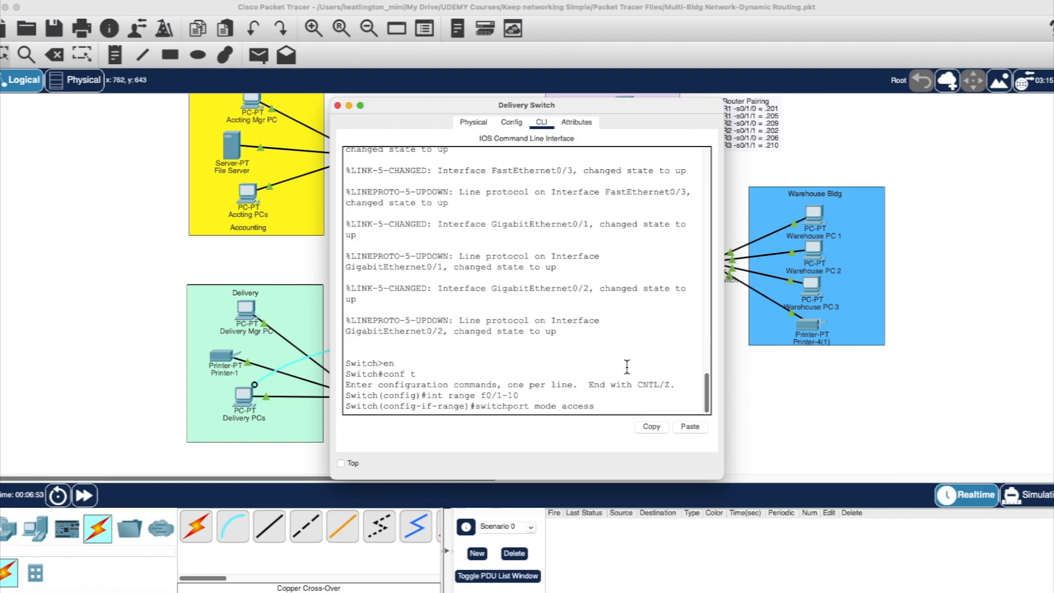
pyautogui.press('Return')
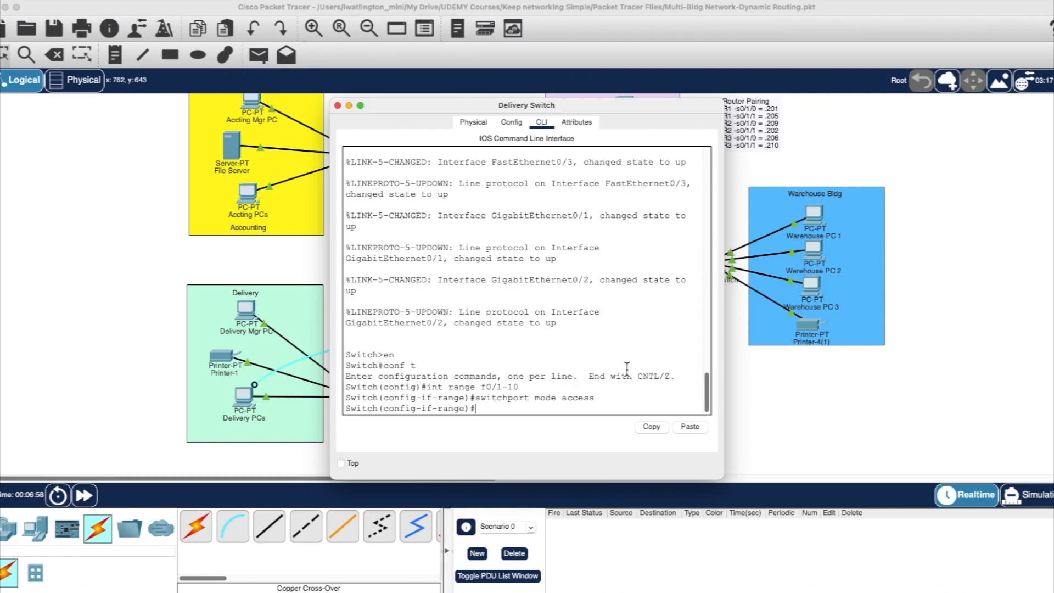
pyautogui.write('switchport access vlan 20')
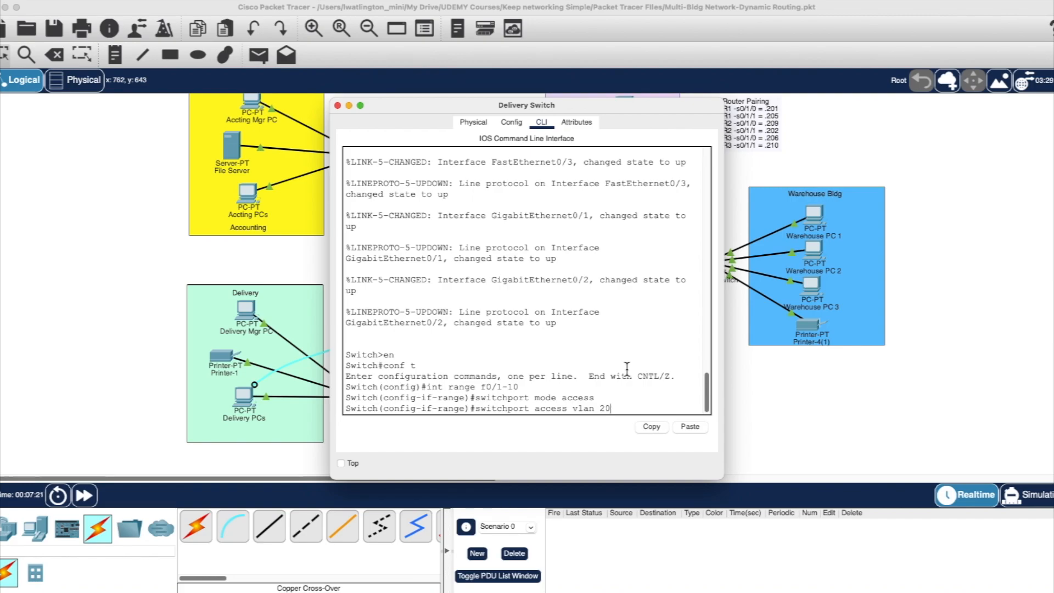
pyautogui.press('Return')
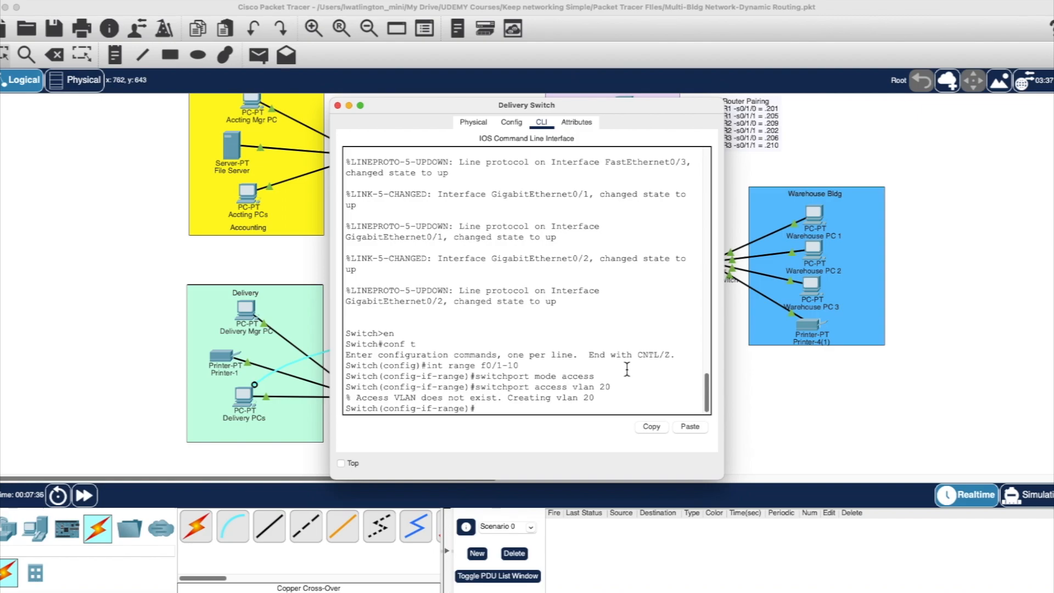
pyautogui.write('xit')
pyautogui.press('Return')
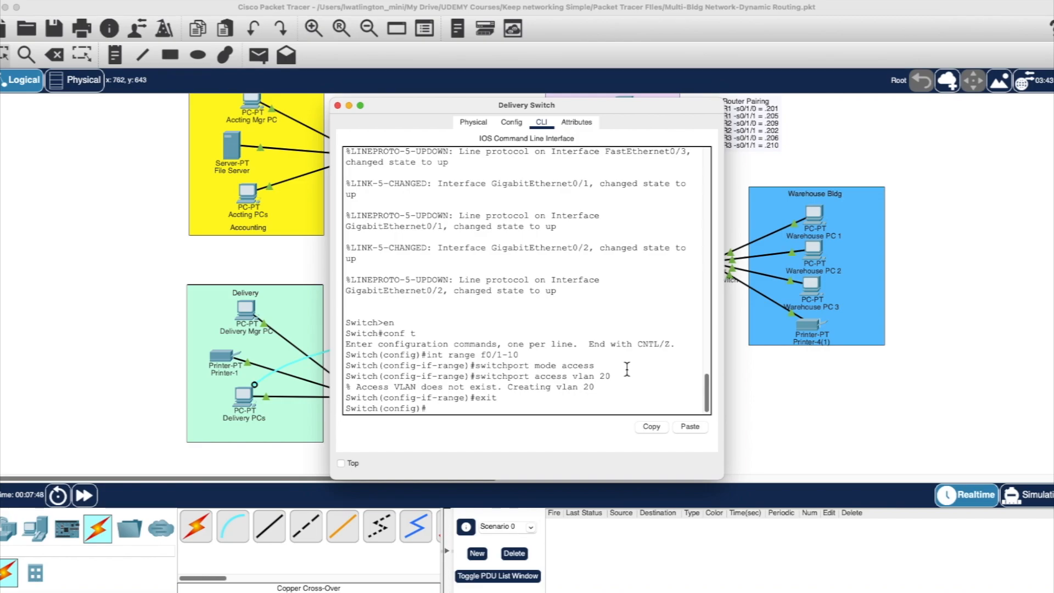
# Set port range f0/11-20 on the Delivery Switch to access mode in VLAN 30 and exit the range configuration
pyautogui.write('int')
pyautogui.write('range f0/11')
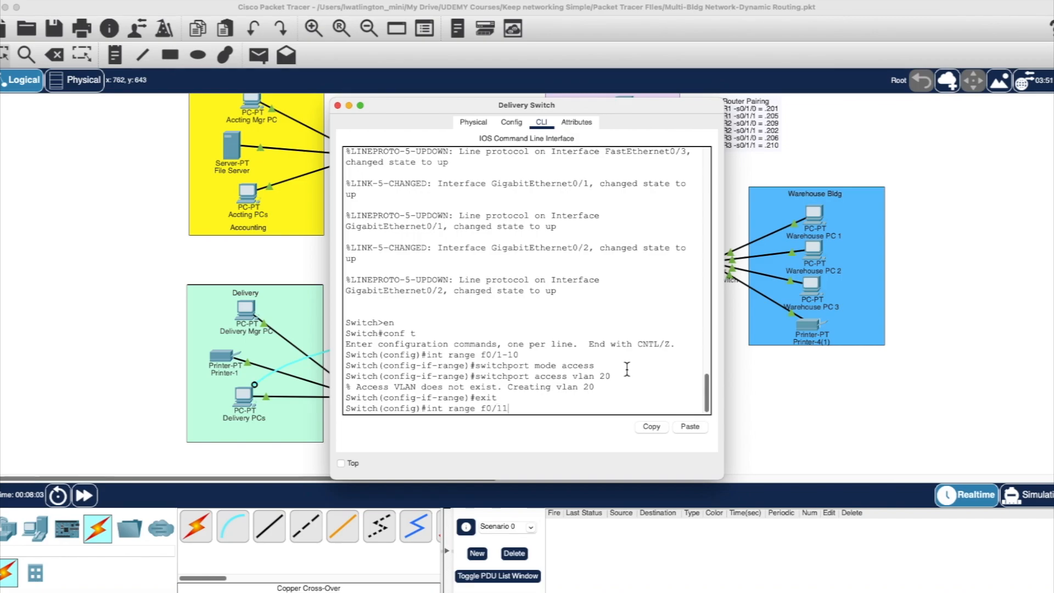
pyautogui.write('-20')
pyautogui.press('Return')
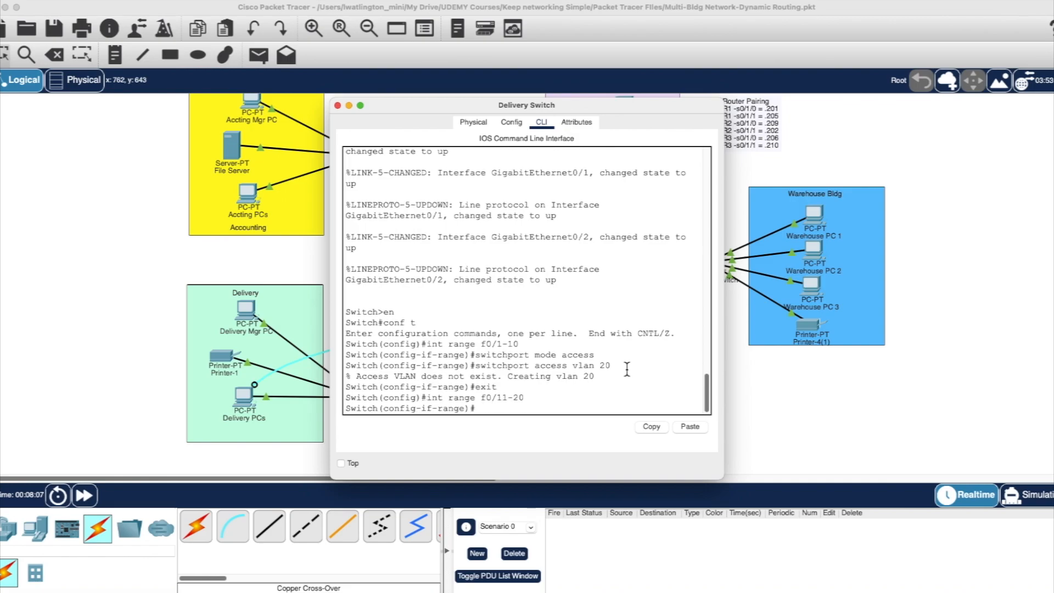
pyautogui.write('switchport mode access')
pyautogui.press('Return')
pyautogui.write('switchpor')
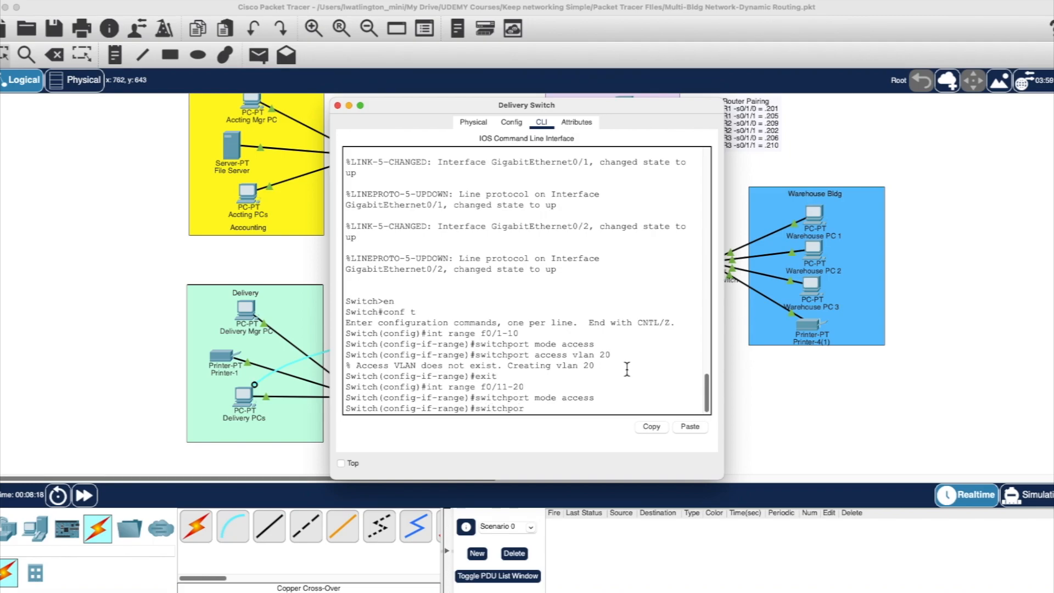
pyautogui.write('t access')
pyautogui.write('vlan 30')
pyautogui.press('Return')
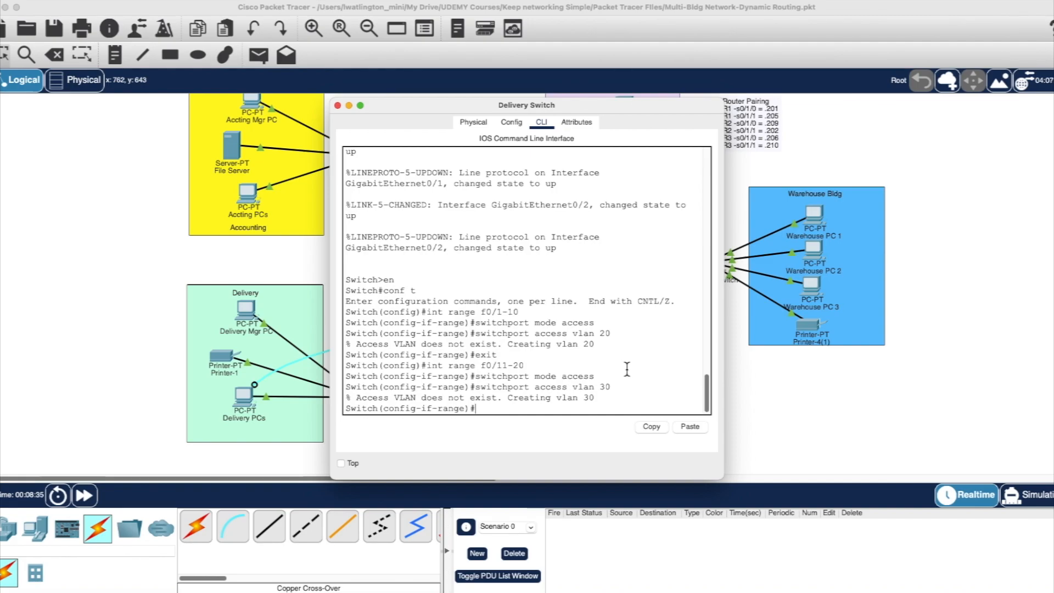
pyautogui.write('exit')
pyautogui.press('Return')
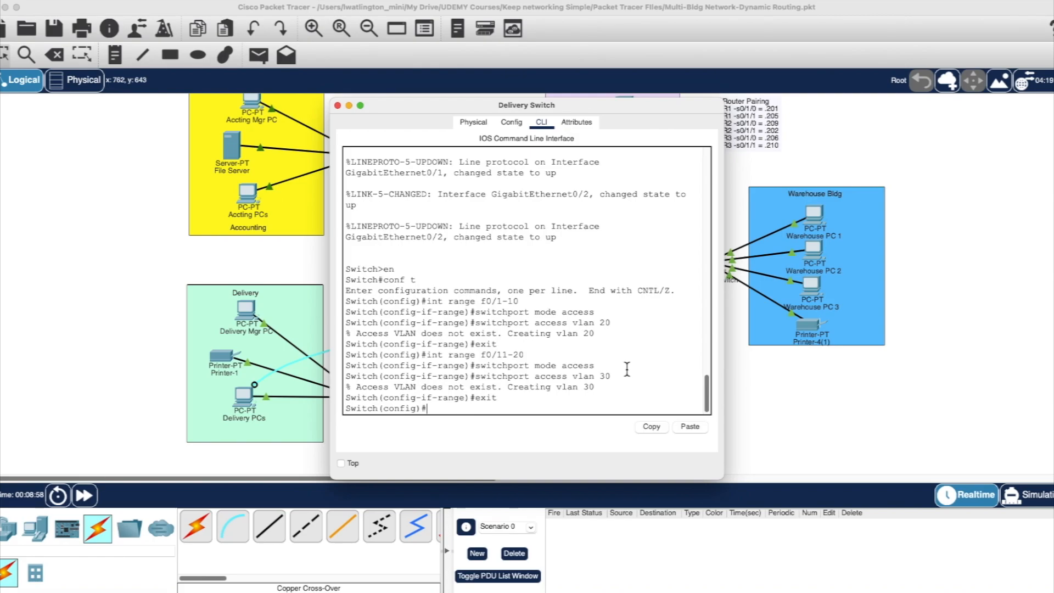
# Set the Delivery Switch interface range g0/1-2 to trunk mode with "switchport mode trunk" and exit configuration mode
pyautogui.write('int range g0/1-2')
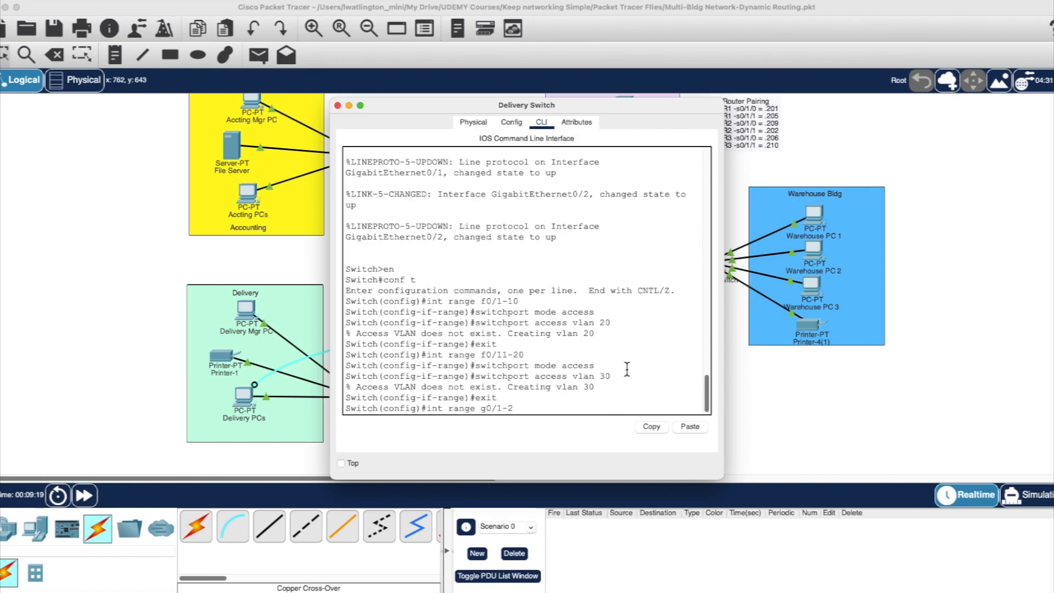
pyautogui.press('Return')
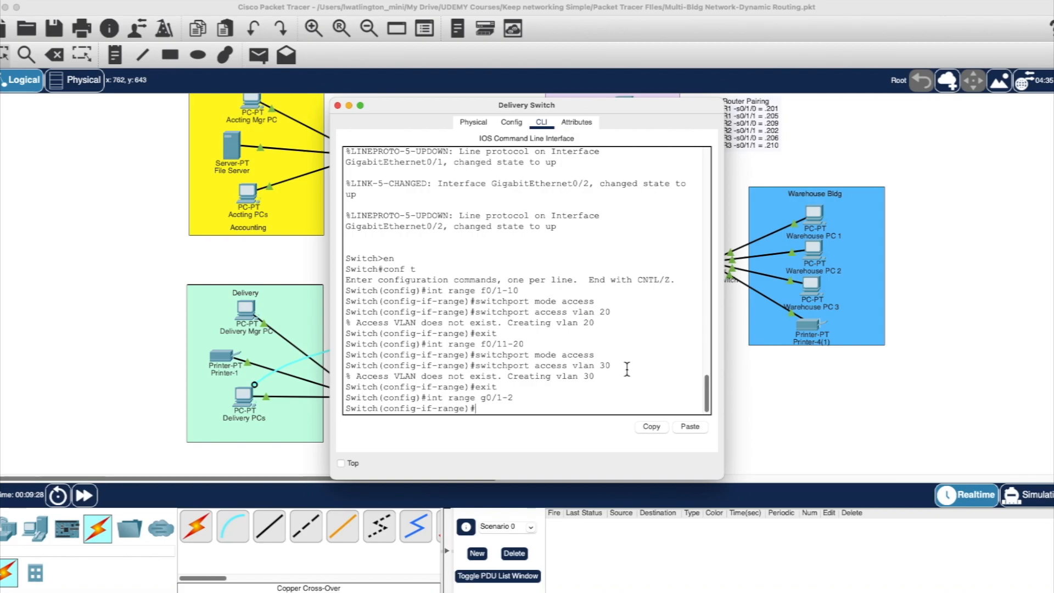
pyautogui.write('switchport mode trunk')
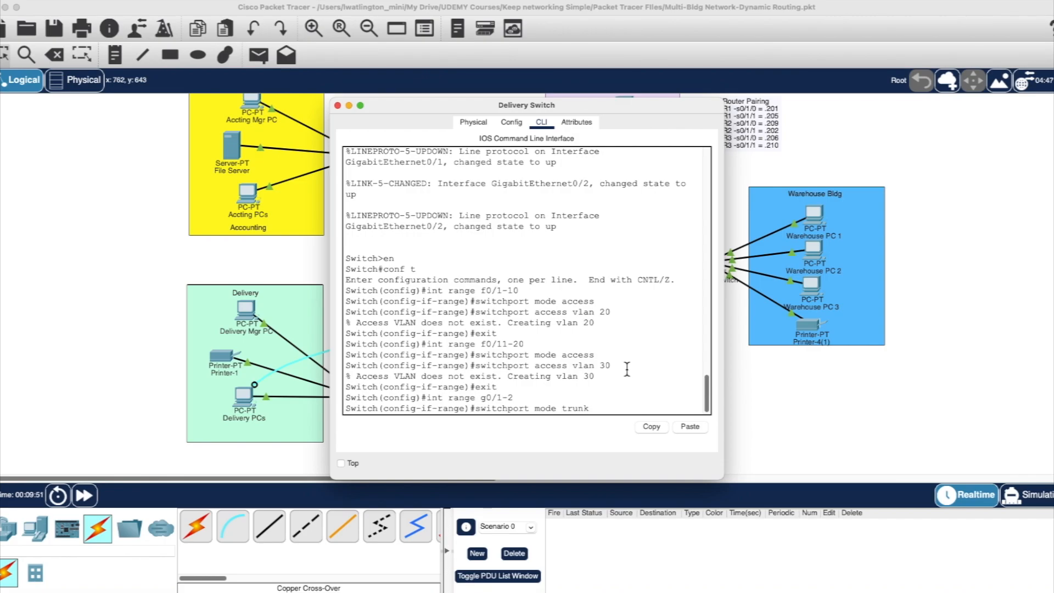
pyautogui.press('Return')
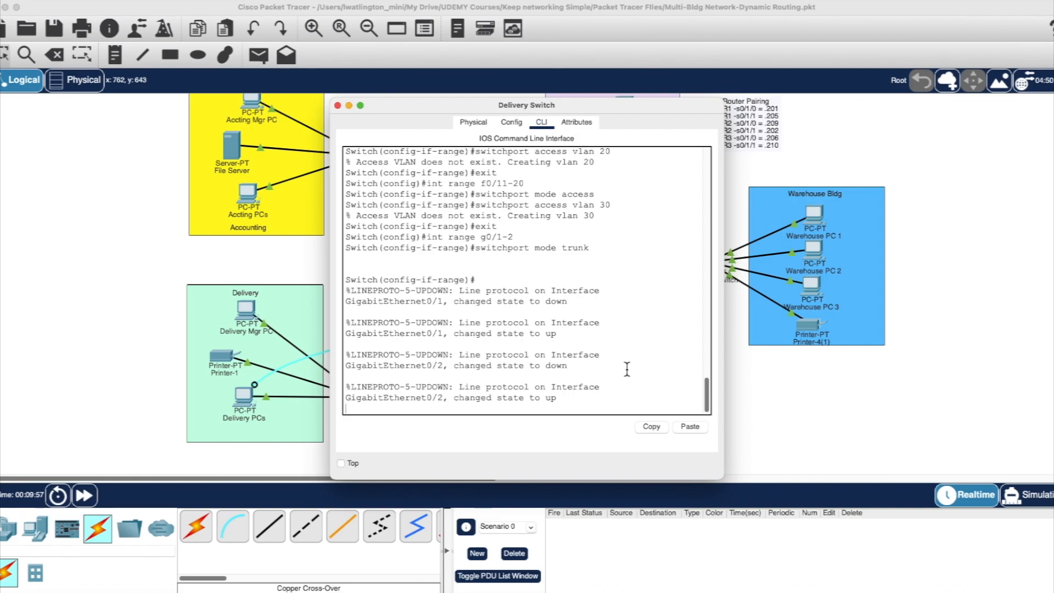
pyautogui.press('Return')
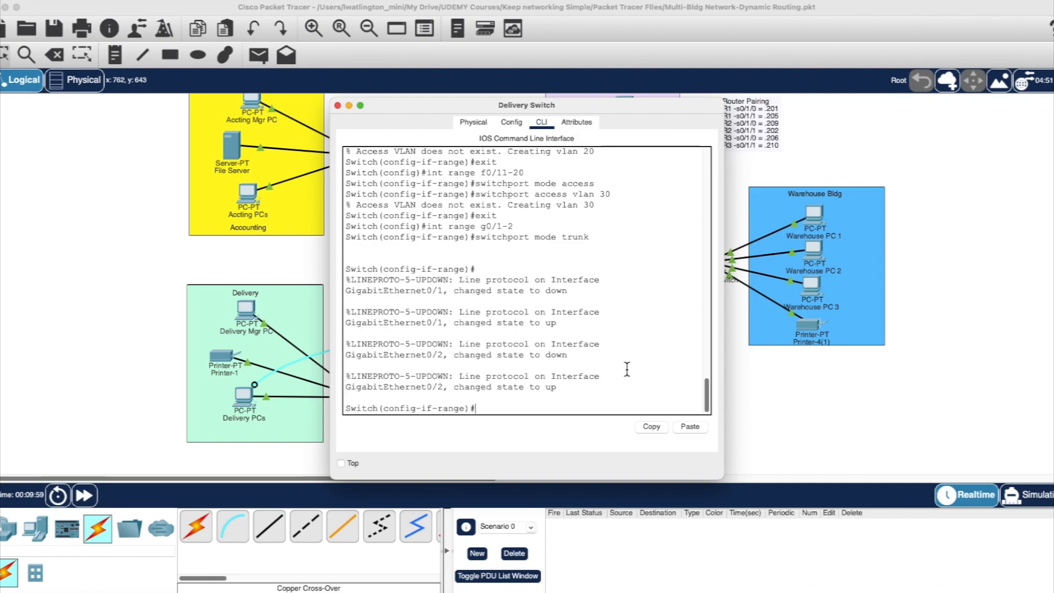
pyautogui.write('exit')
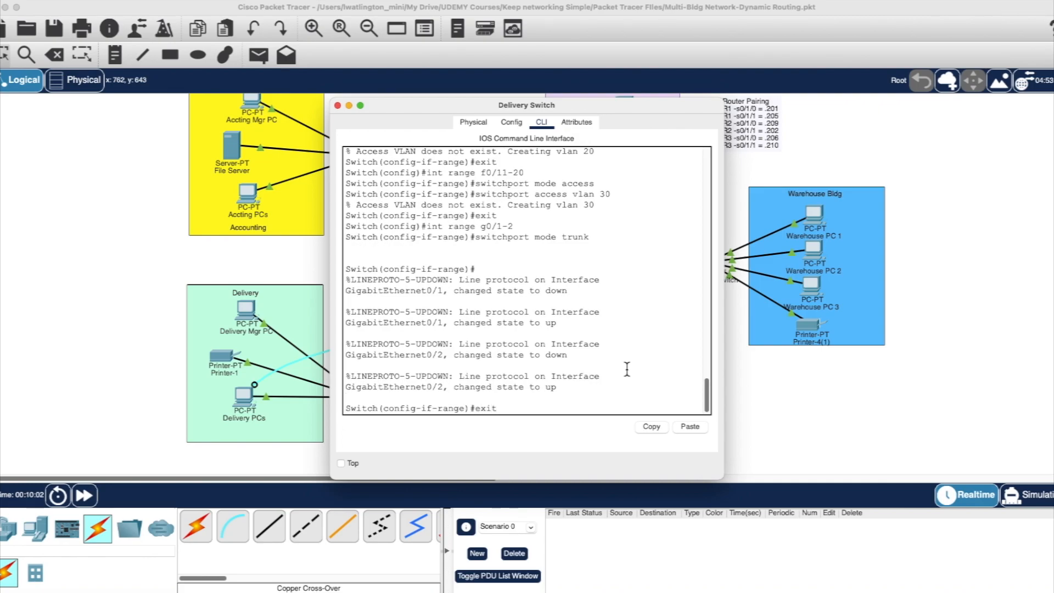
pyautogui.press('Return')
pyautogui.write('exit')
pyautogui.press('Return')
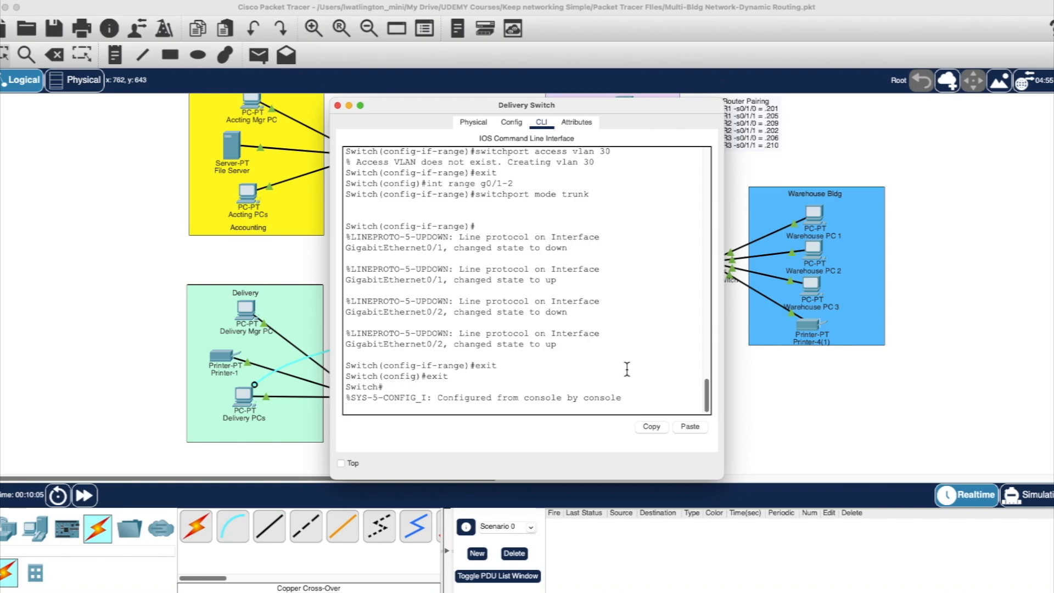
pyautogui.press('Return')
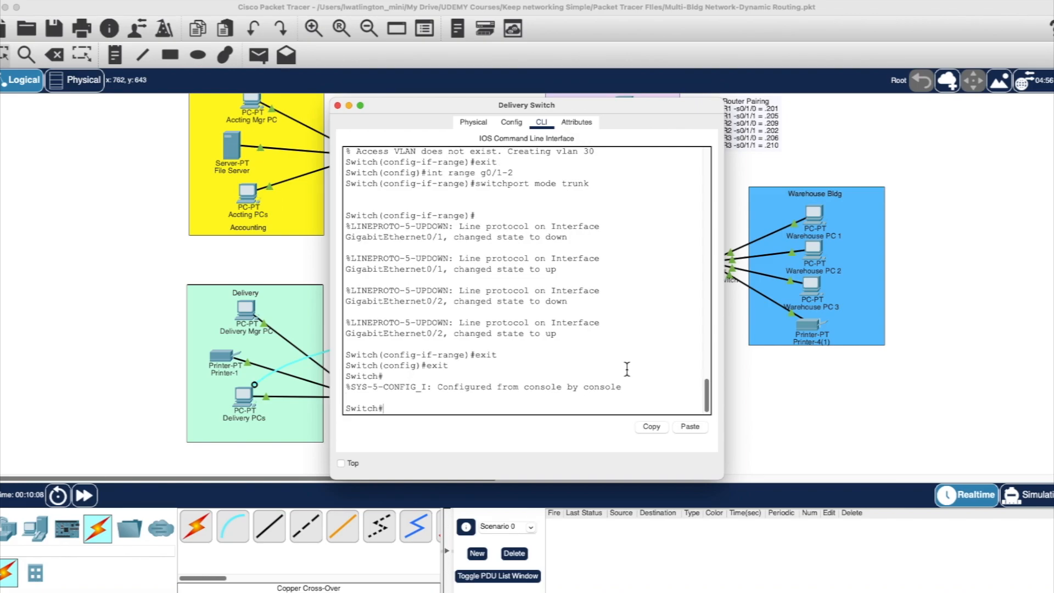
# Display the Delivery Switch running configuration with "show run", check the VLAN and trunk settings of its interfaces, and close the switch window
pyautogui.write('show run')
pyautogui.press('Return')
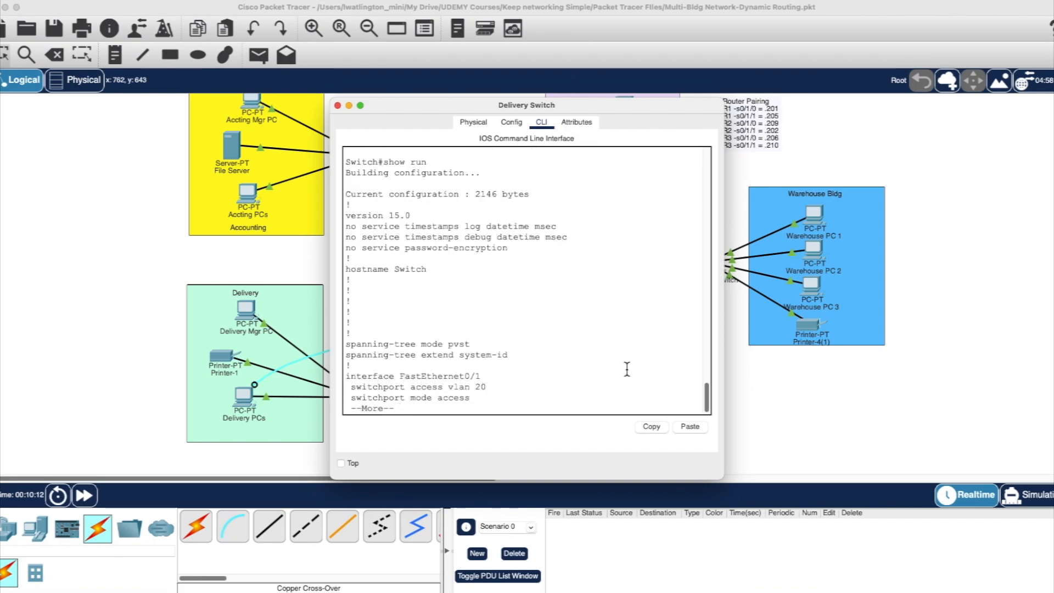
pyautogui.press('Return')
pyautogui.press('Return')
pyautogui.press('Return')
pyautogui.press('Return')
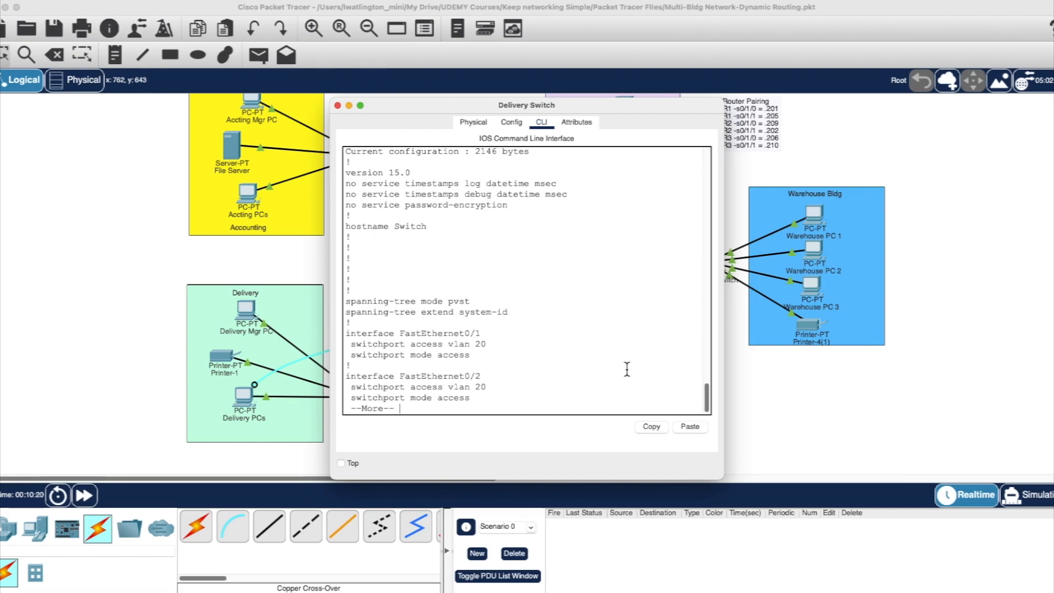
pyautogui.press('Return')
pyautogui.press('Return')
pyautogui.press('Return')
pyautogui.press('Return')
pyautogui.press('Return')
pyautogui.press('Return')
pyautogui.press('Return')
pyautogui.press('Return')
pyautogui.press('Return')
pyautogui.press('Return')
pyautogui.press('Return')
pyautogui.press('Return')
pyautogui.press('Return')
pyautogui.press('Return')
pyautogui.press('Return')
pyautogui.press('Return')
pyautogui.press('Return')
pyautogui.press('Return')
pyautogui.press('Return')
pyautogui.press('Return')
pyautogui.press('Return')
pyautogui.press('Return')
pyautogui.press('Return')
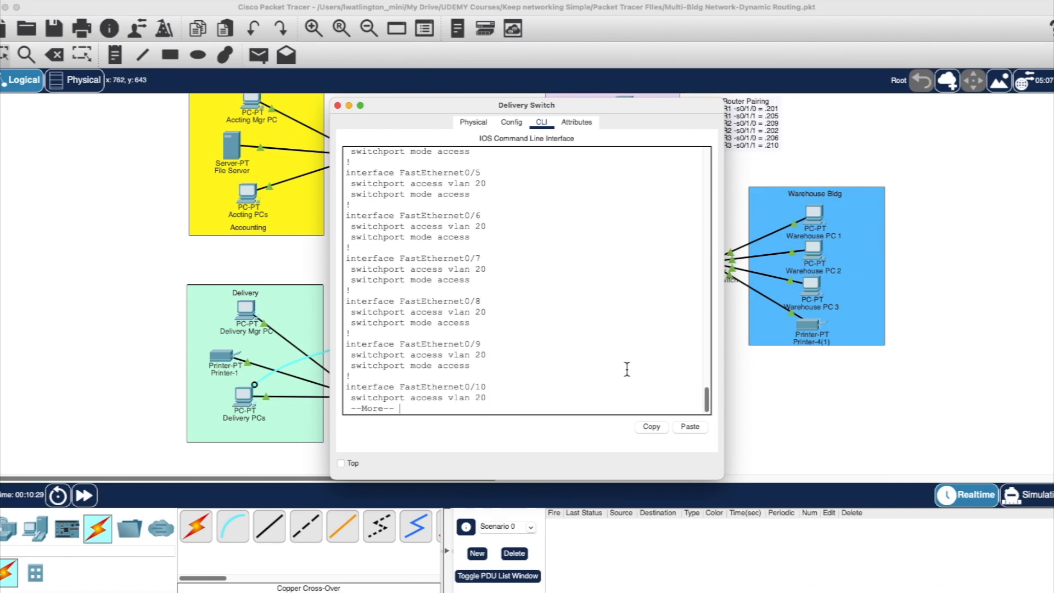
pyautogui.press('Return')
pyautogui.press('Return')
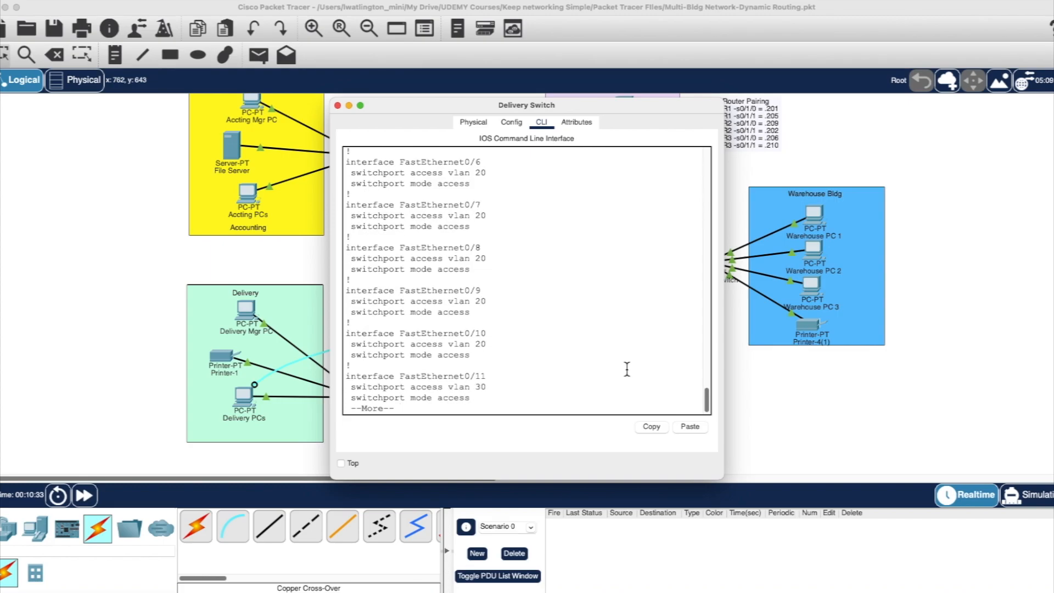
pyautogui.press('Return')
pyautogui.press('Return')
pyautogui.press('Return')
pyautogui.press('Return')
pyautogui.press('Return')
pyautogui.press('Return')
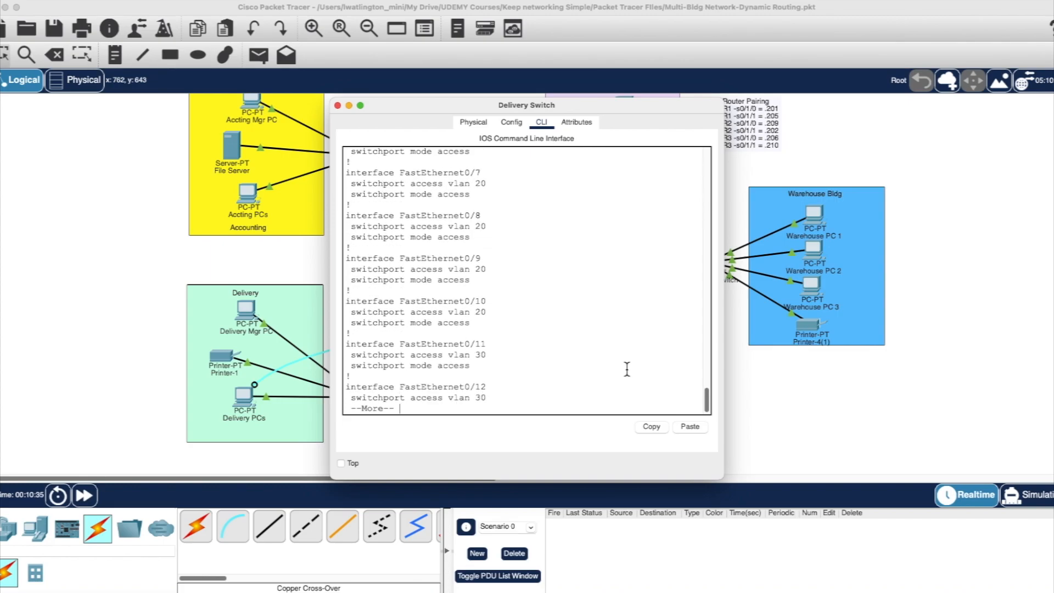
pyautogui.press('Return')
pyautogui.press('Return')
pyautogui.press('Return')
pyautogui.press('Return')
pyautogui.press('Return')
pyautogui.press('Return')
pyautogui.press('Return')
pyautogui.press('Return')
pyautogui.press('Return')
pyautogui.press('Return')
pyautogui.press('Return')
pyautogui.press('Return')
pyautogui.press('Return')
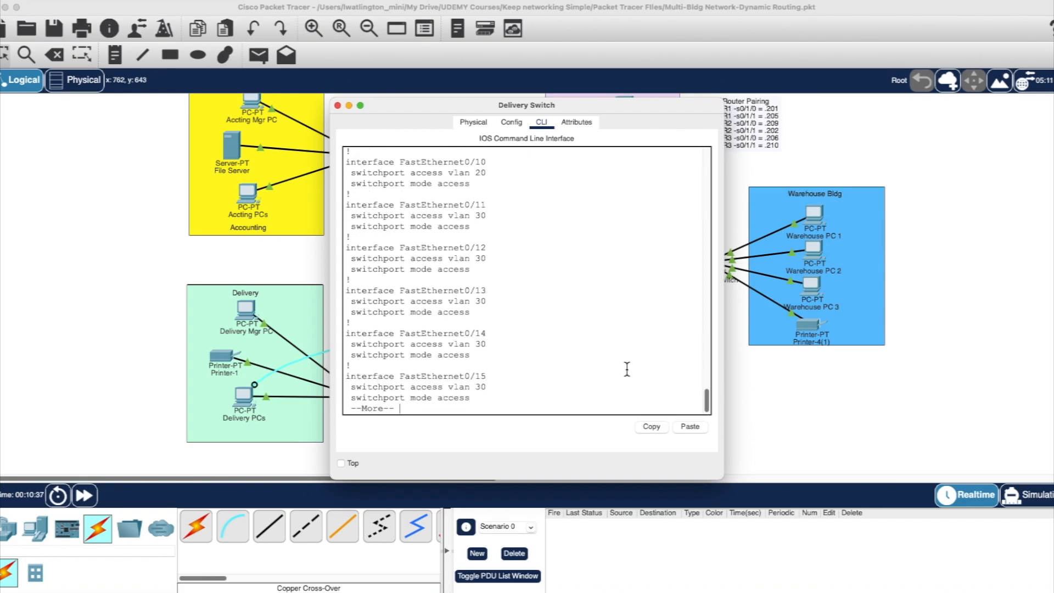
pyautogui.press('Return')
pyautogui.press('Return')
pyautogui.press('Return')
pyautogui.press('Return')
pyautogui.press('Return')
pyautogui.press('Return')
pyautogui.press('Return')
pyautogui.press('Return')
pyautogui.press('Return')
pyautogui.press('Return')
pyautogui.press('Return')
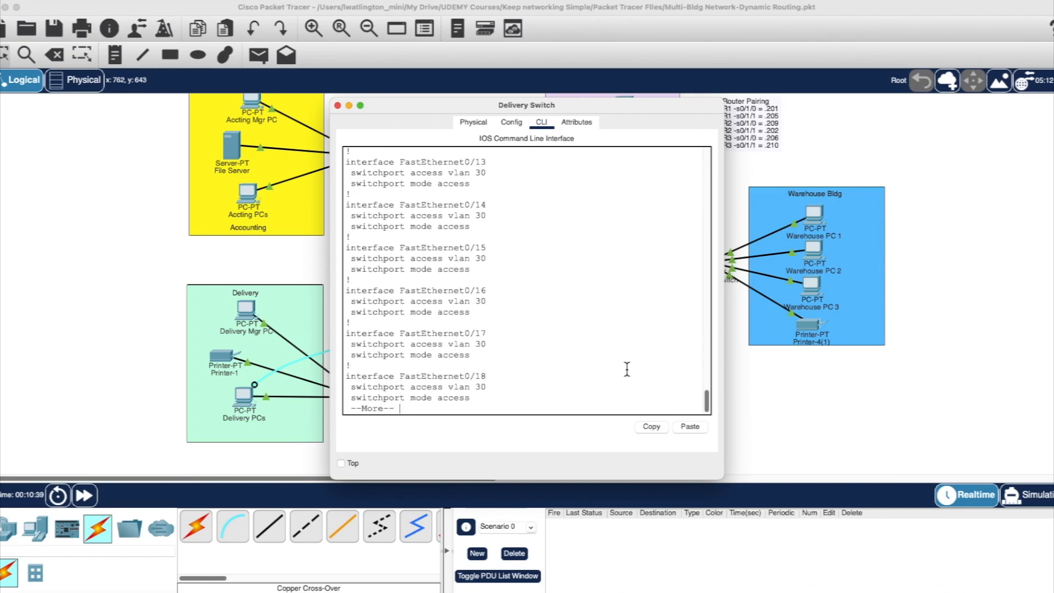
pyautogui.press('Return')
pyautogui.press('Return')
pyautogui.press('Return')
pyautogui.press('Return')
pyautogui.press('Return')
pyautogui.press('Return')
pyautogui.press('Return')
pyautogui.press('Return')
pyautogui.press('Return')
pyautogui.press('Return')
pyautogui.press('Return')
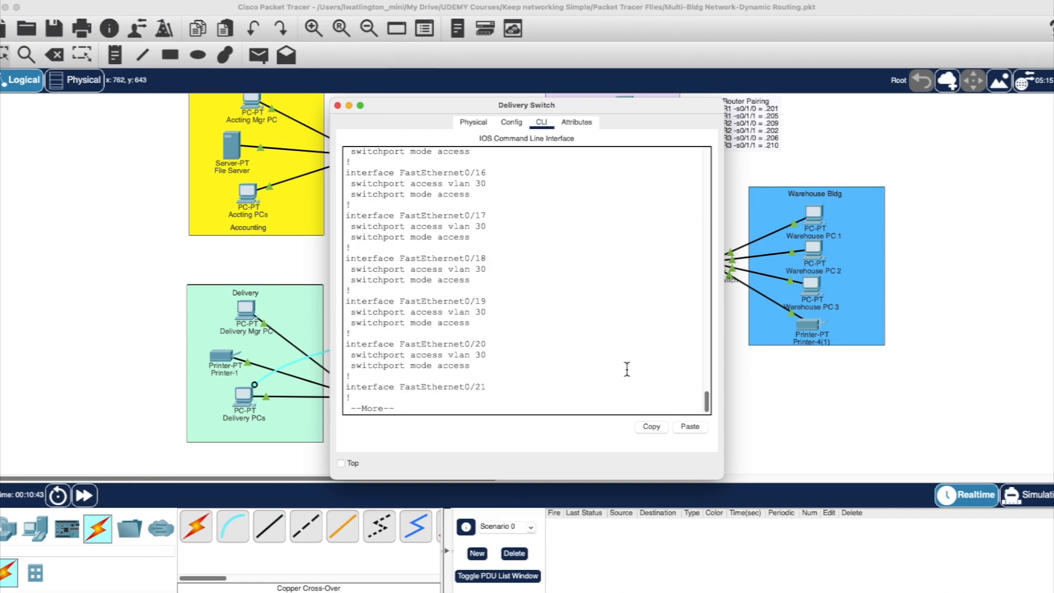
pyautogui.press('Return')
pyautogui.press('Return')
pyautogui.press('Return')
pyautogui.press('Return')
pyautogui.press('Return')
pyautogui.press('Return')
pyautogui.press('Return')
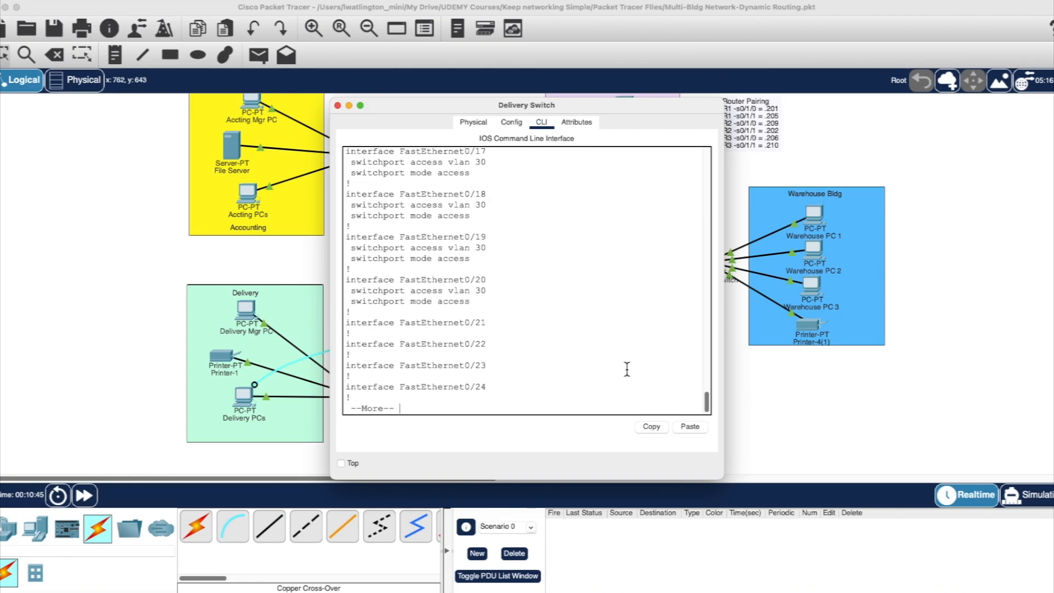
pyautogui.press('Return')
pyautogui.press('Return')
pyautogui.press('Return')
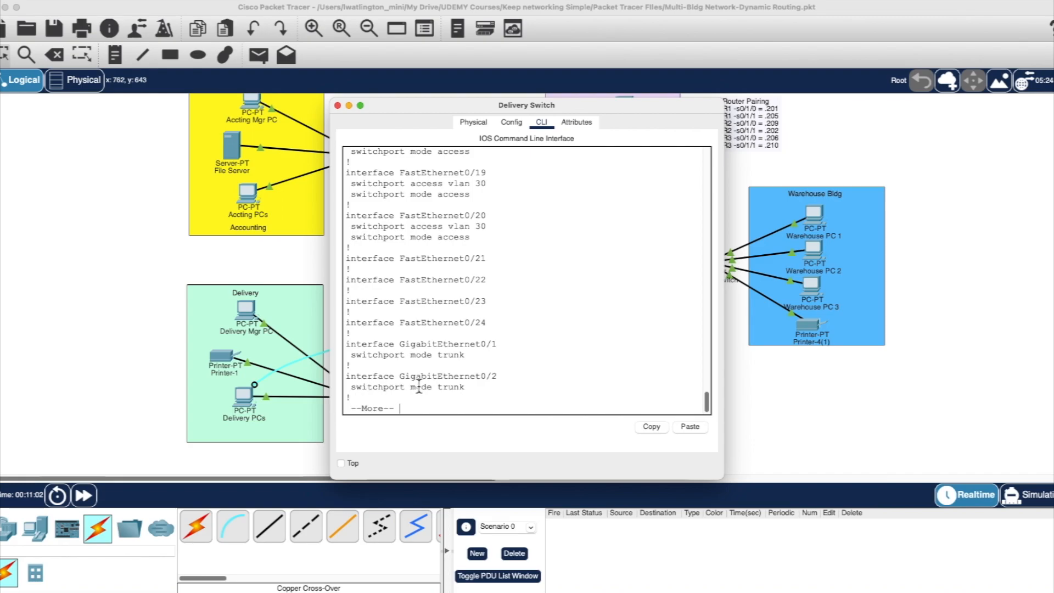
pyautogui.press('Return')
pyautogui.press('Return')
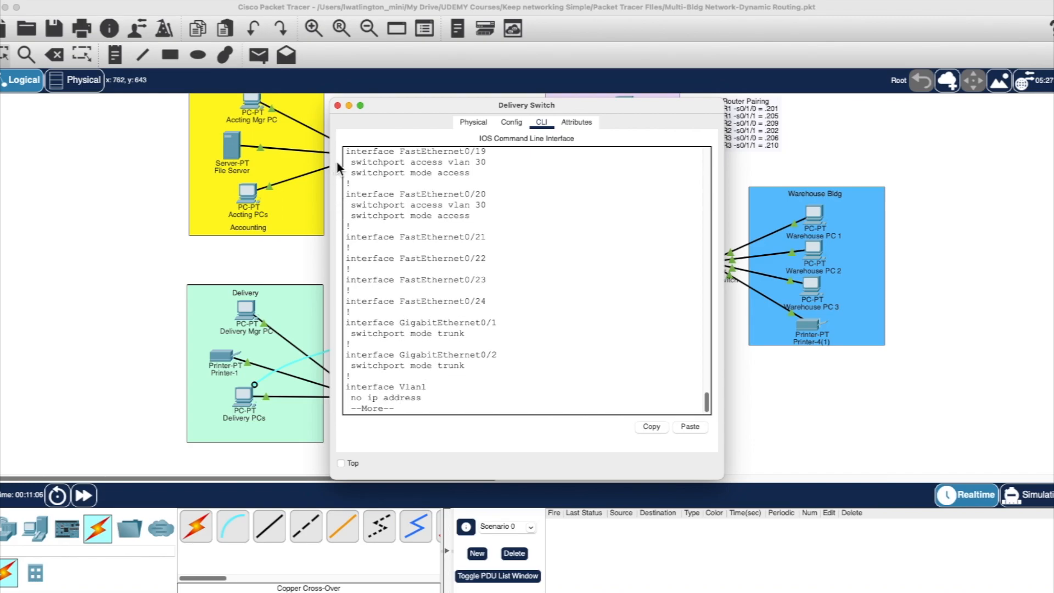
pyautogui.click(339, 106)
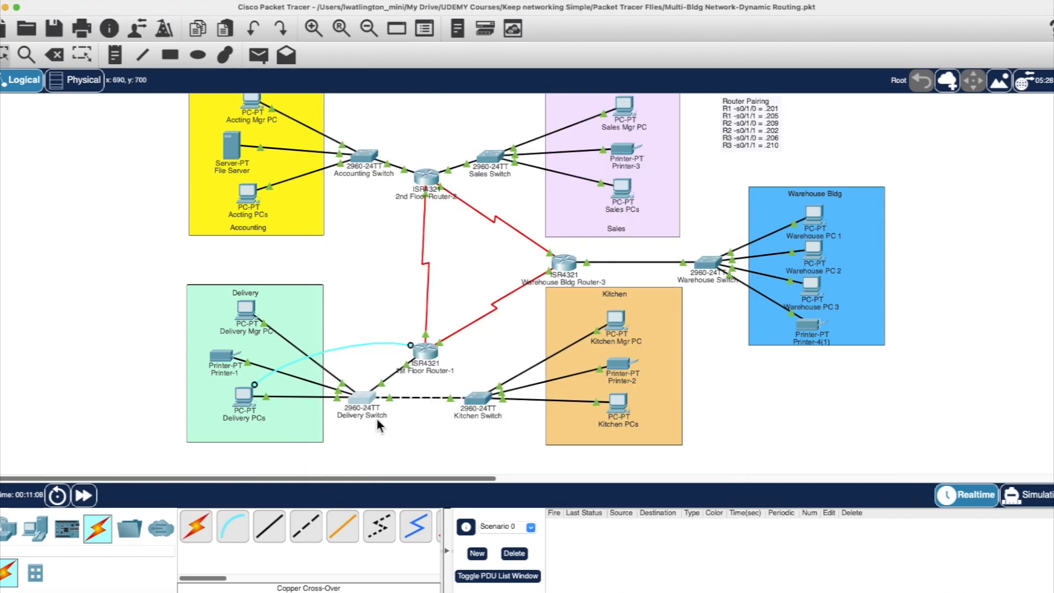
# Open the Kitchen Switch command line and enter global configuration mode with "en" and "conf t"
pyautogui.click(482, 406)
pyautogui.click(542, 124)
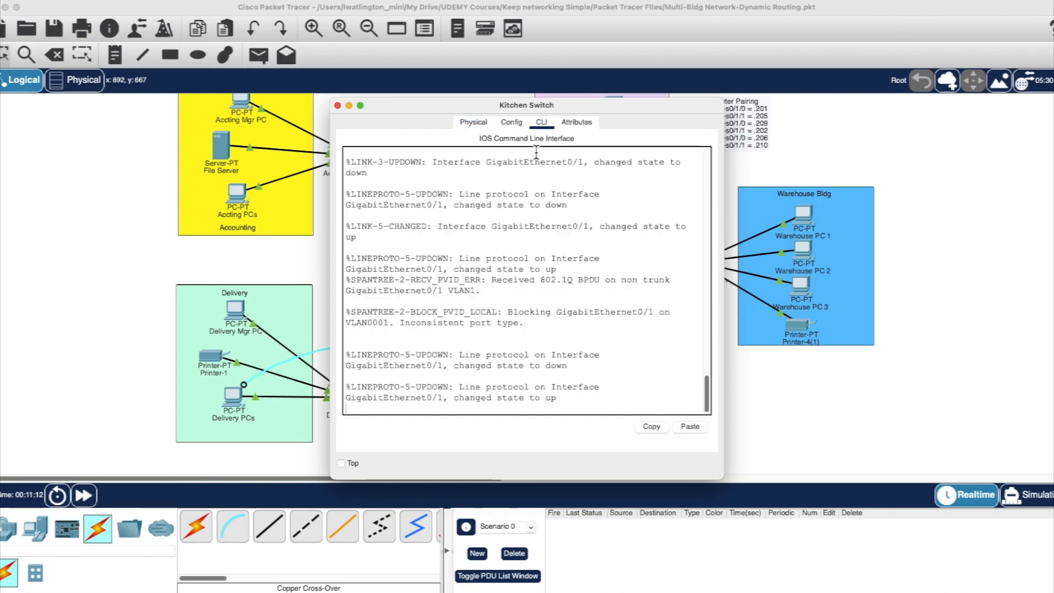
pyautogui.press('Return')
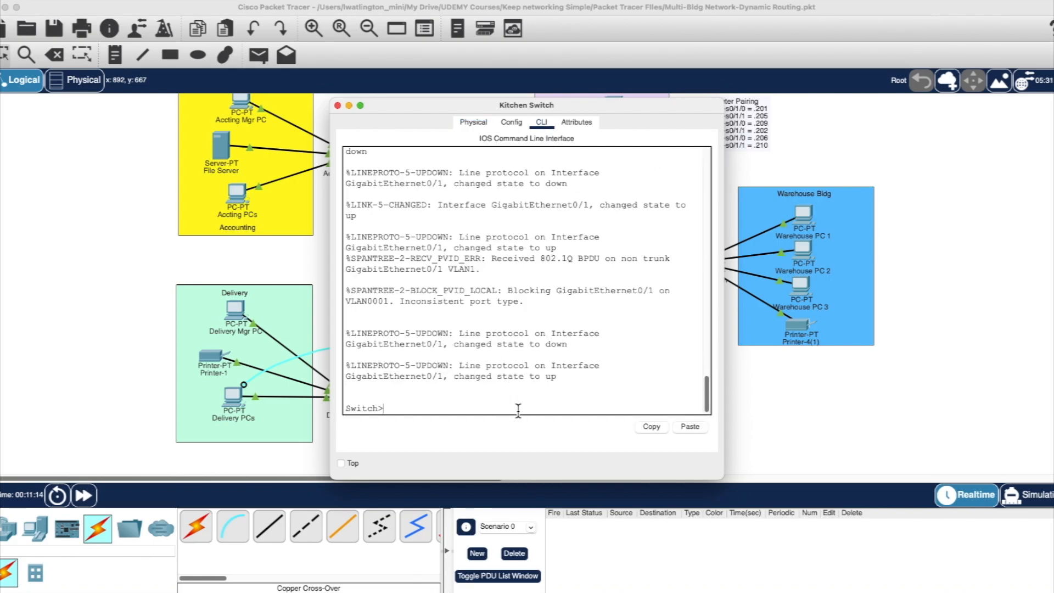
pyautogui.write('en')
pyautogui.press('Return')
pyautogui.write('co')
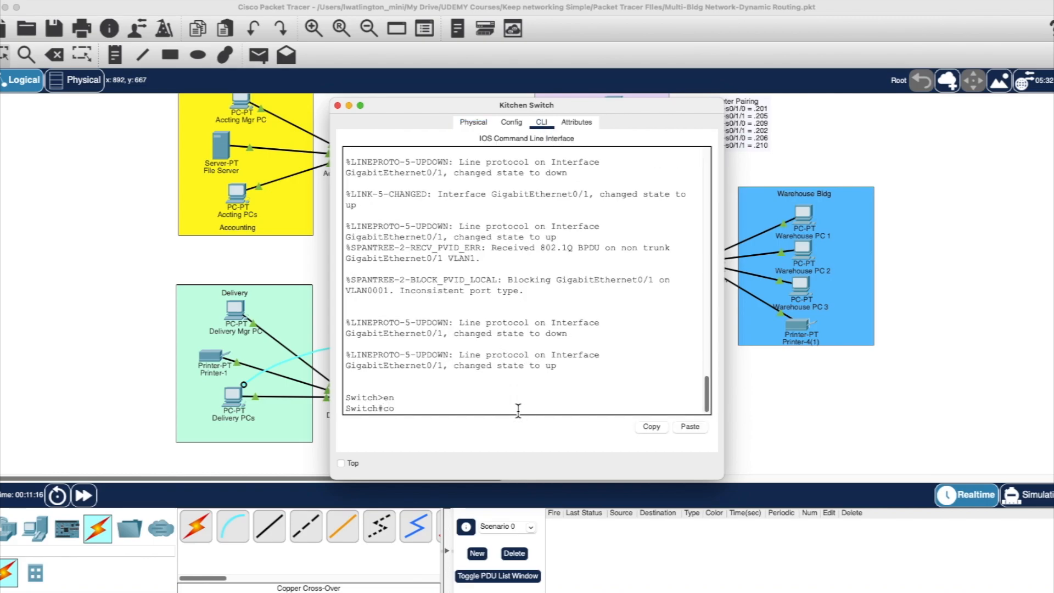
pyautogui.write('nf t')
pyautogui.press('Return')
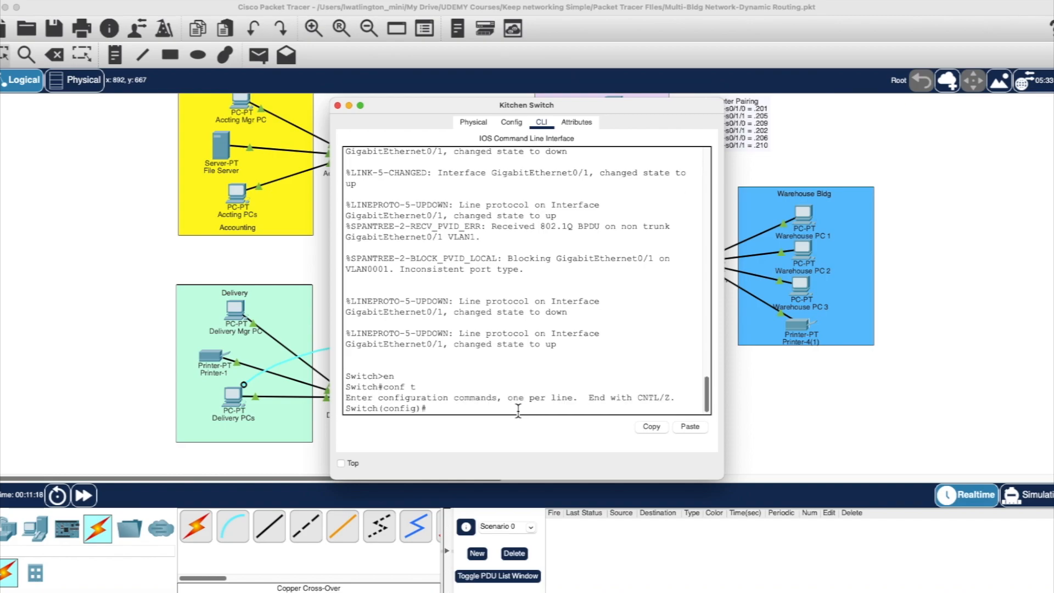
# Set the Kitchen Switch port range f0/1-10 to access mode in VLAN 20 and exit the range configuration
pyautogui.write('int range f0/1-10')
pyautogui.press('Return')
pyautogui.write('switchport mode')
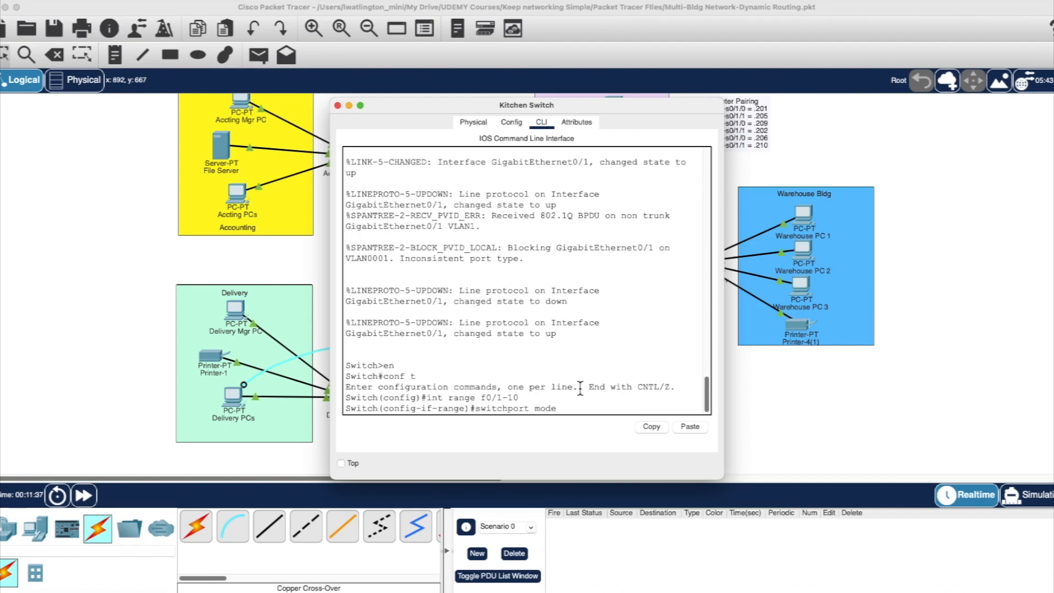
pyautogui.write(' access')
pyautogui.press('Return')
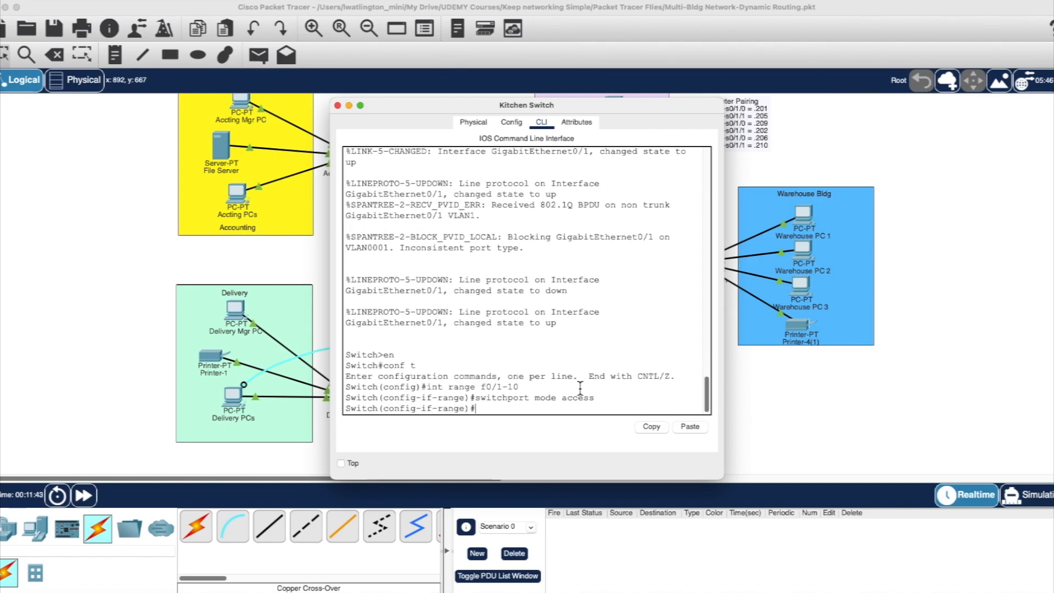
pyautogui.write('switchport access')
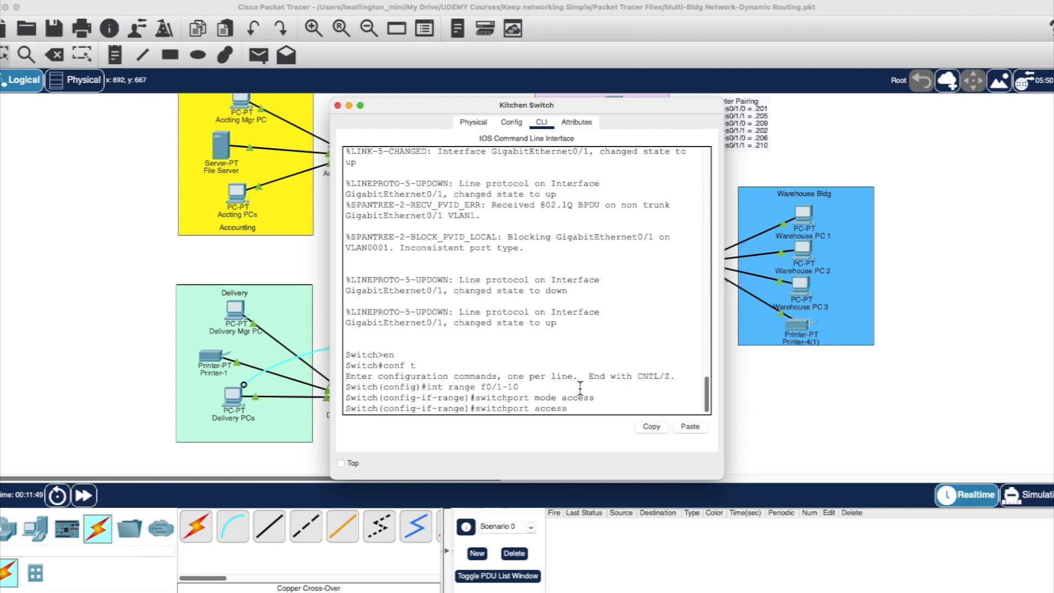
pyautogui.write('vlan 20')
pyautogui.press('Return')
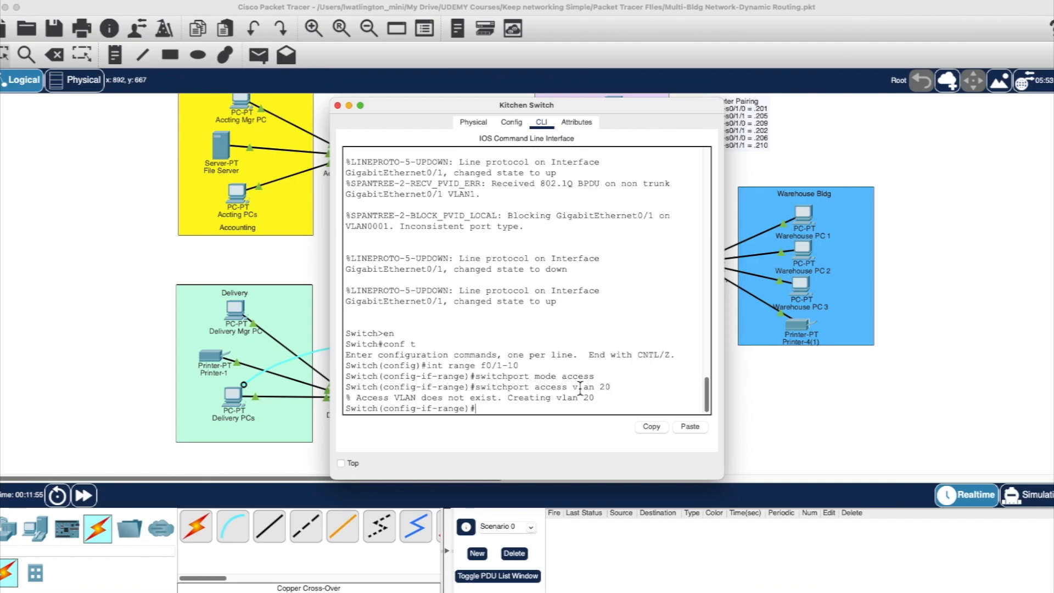
pyautogui.write('exit')
pyautogui.press('Return')
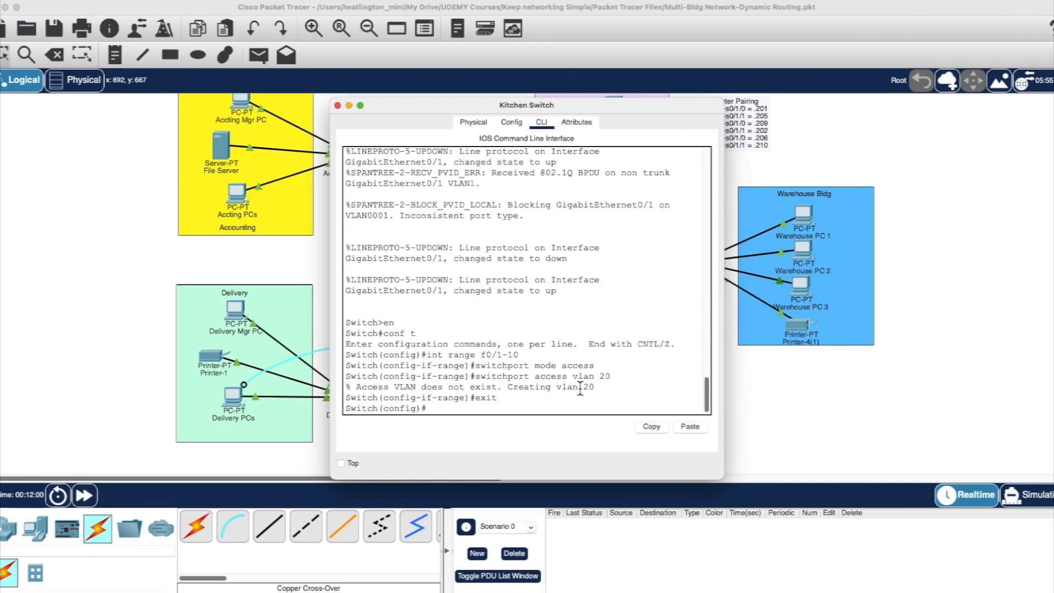
# Set port range f0/11-20 on the Kitchen Switch to access mode in VLAN 30 and exit the range configuration
pyautogui.write('int range f0/11-20')
pyautogui.press('Return')
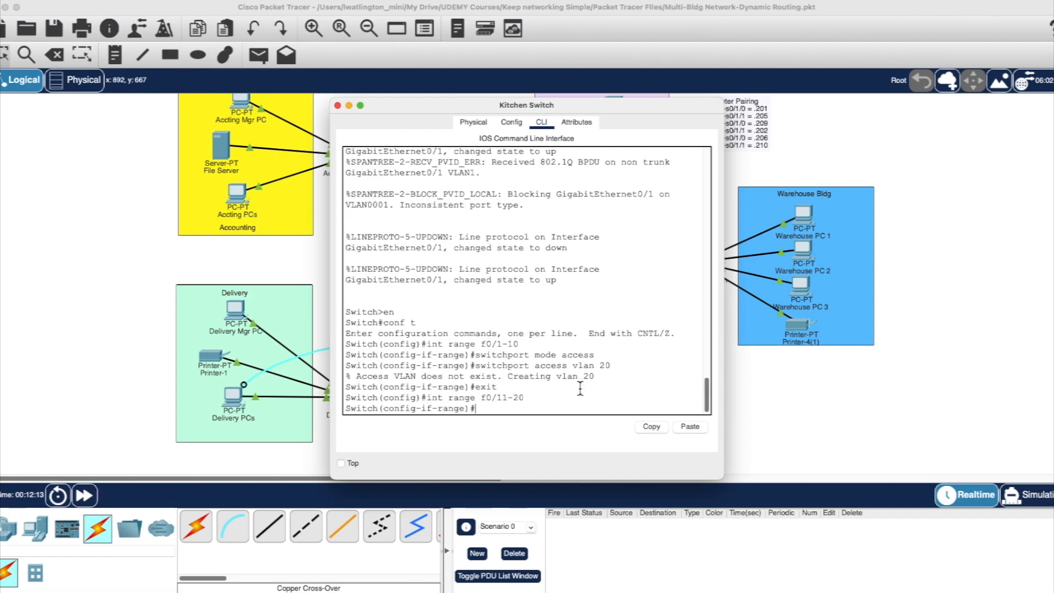
pyautogui.write('switchport mode access')
pyautogui.press('Return')
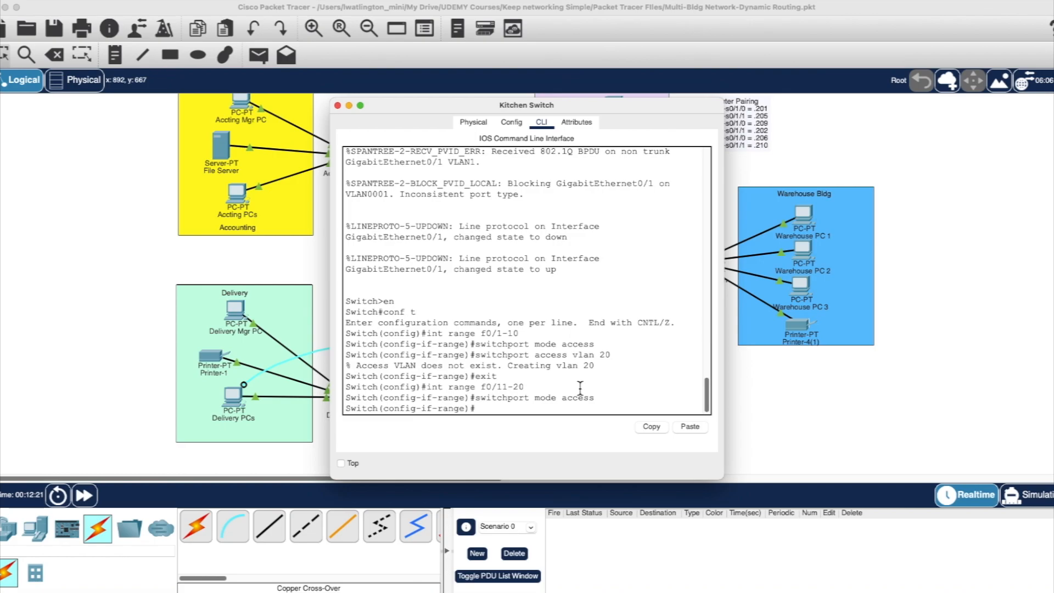
pyautogui.write('swoitch')
pyautogui.press('BackSpace')
pyautogui.press('BackSpace')
pyautogui.press('BackSpace')
pyautogui.press('BackSpace')
pyautogui.press('BackSpace')
pyautogui.write('itchport')
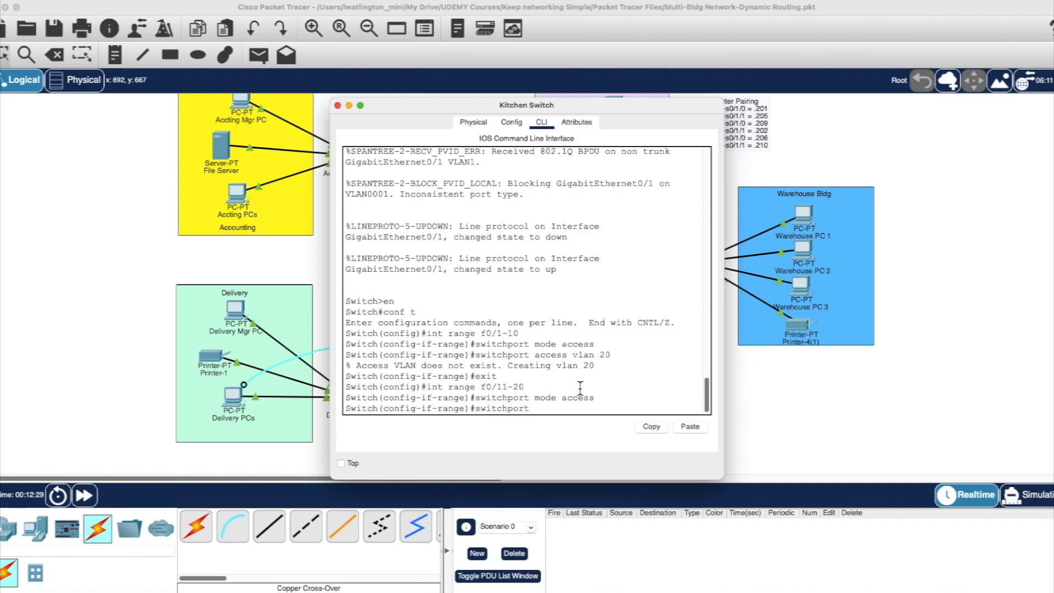
pyautogui.write(' acc')
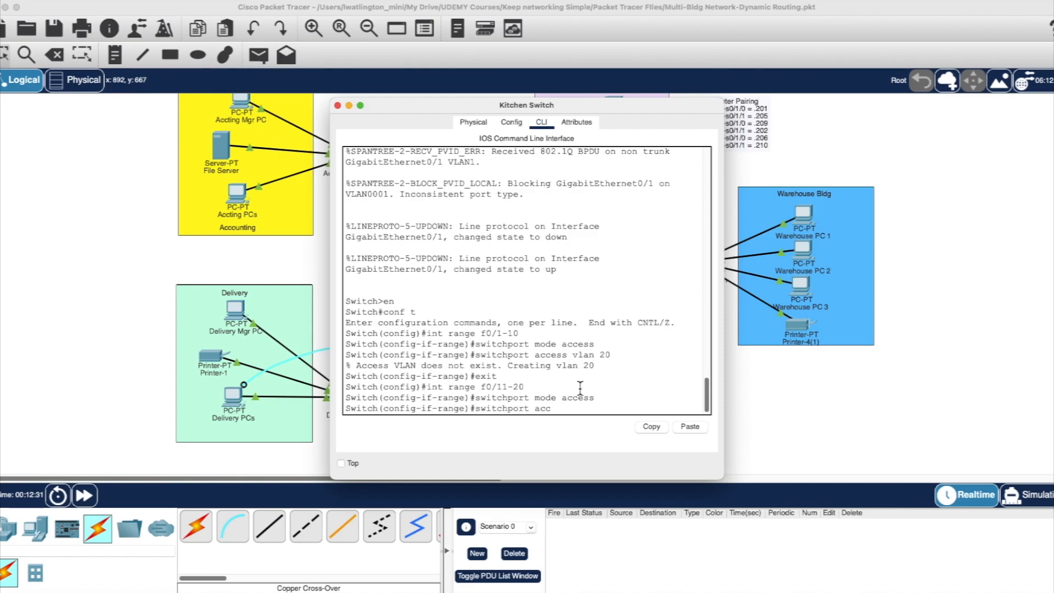
pyautogui.write('ess vlan 30')
pyautogui.press('Return')
pyautogui.write('exit')
pyautogui.press('Return')
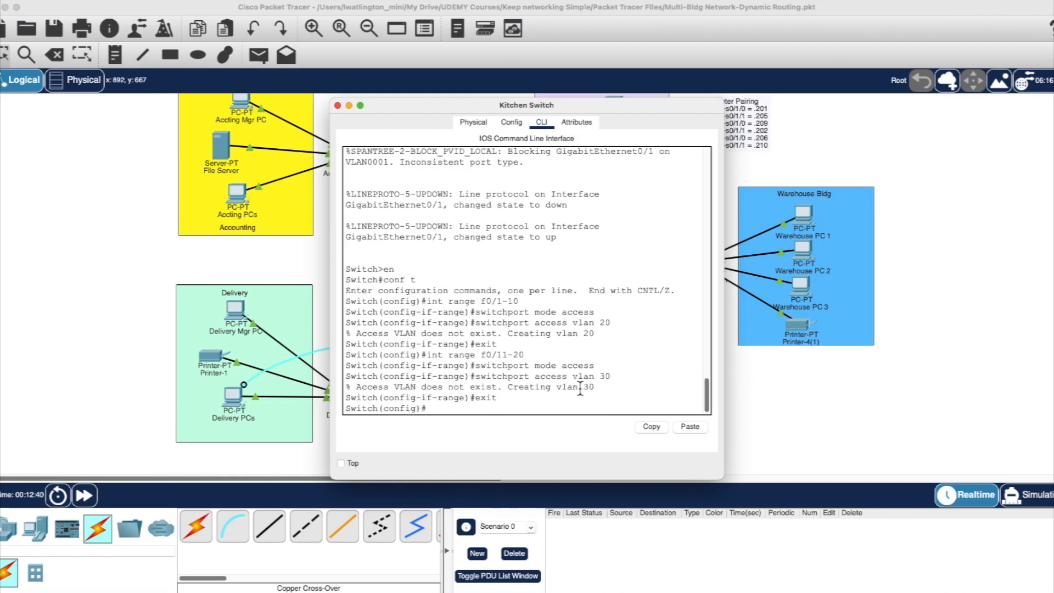
# Set the Kitchen Switch interface range g0/1-2 to trunk mode with "switchport mode trunk" and exit configuration mode
pyautogui.write('int range g0/1-2')
pyautogui.press('Return')
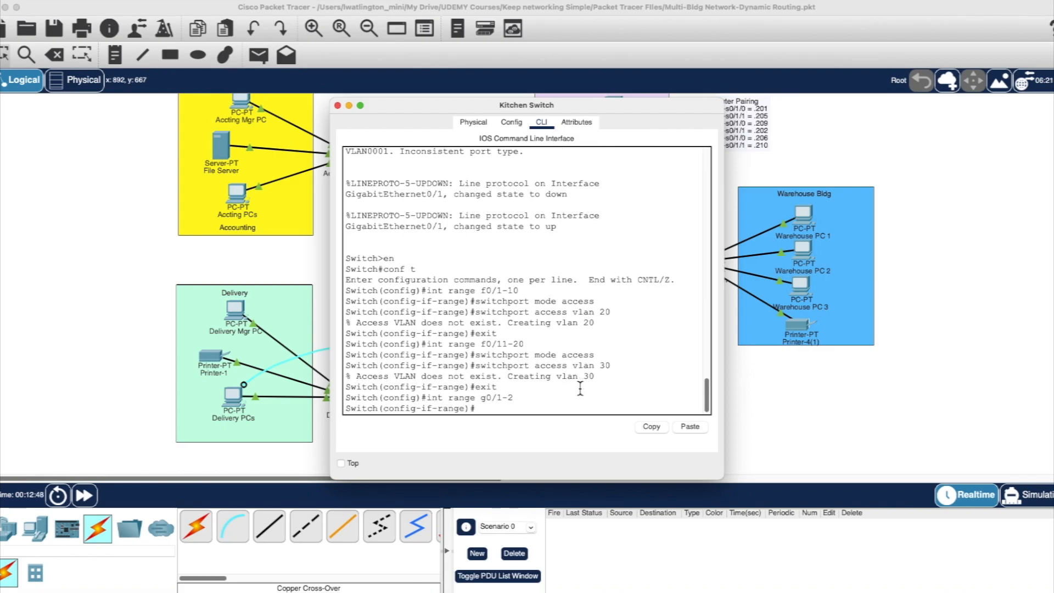
pyautogui.write('switchport mode')
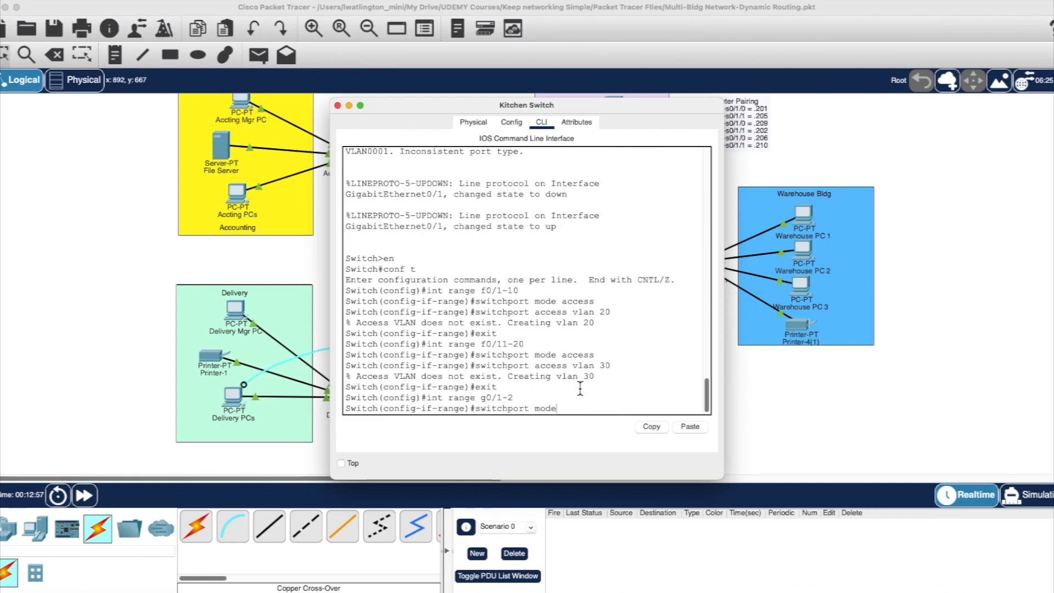
pyautogui.write(' trunk')
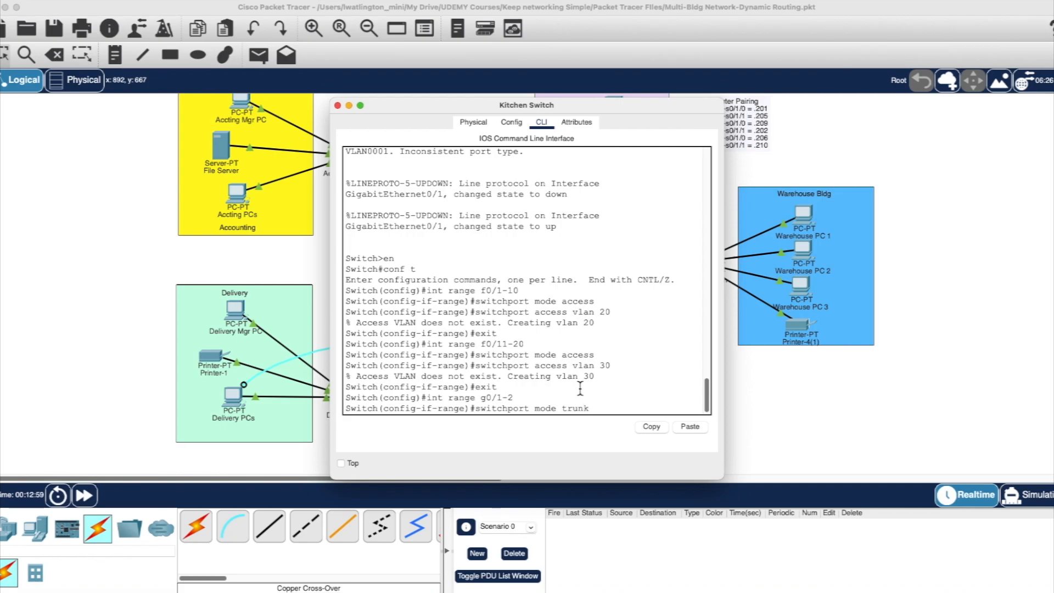
pyautogui.press('Return')
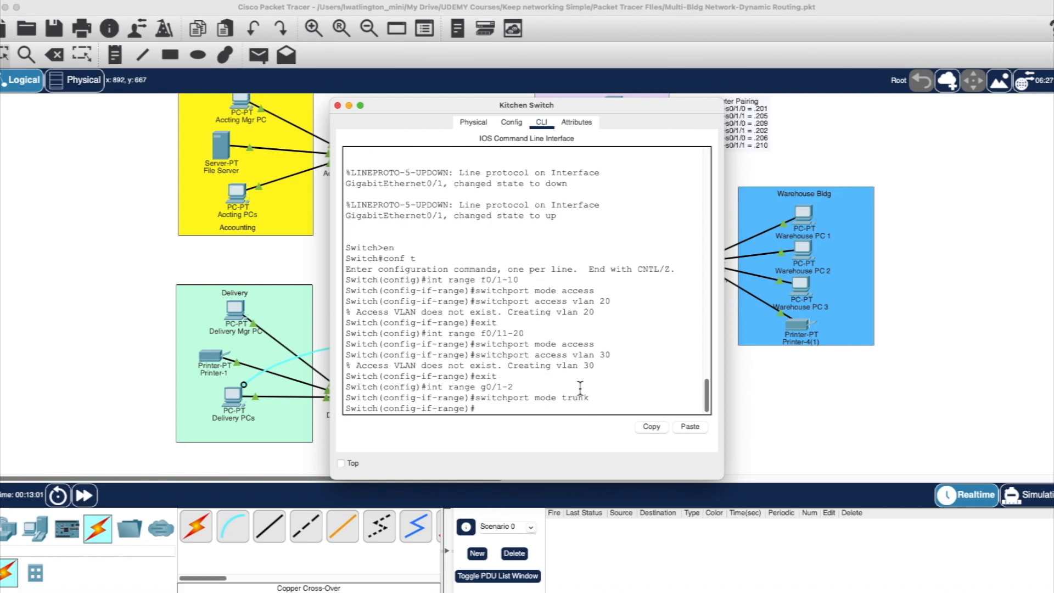
pyautogui.write('exit')
pyautogui.press('Return')
pyautogui.write('exit')
pyautogui.press('Return')
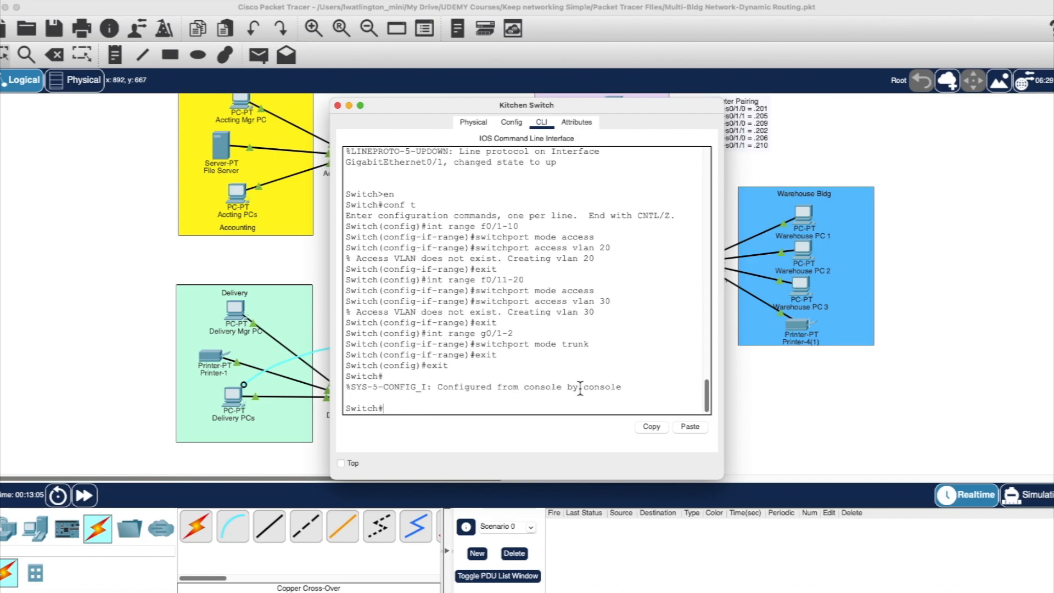
# Display the Kitchen Switch's running configuration with "show run", examine the port VLAN assignments and close the switch window
pyautogui.write('show run')
pyautogui.press('Return')
pyautogui.press('Return')
pyautogui.press('Return')
pyautogui.press('Return')
pyautogui.press('Return')
pyautogui.press('Return')
pyautogui.press('Return')
pyautogui.press('Return')
pyautogui.press('Return')
pyautogui.press('Return')
pyautogui.press('Return')
pyautogui.press('Return')
pyautogui.press('Return')
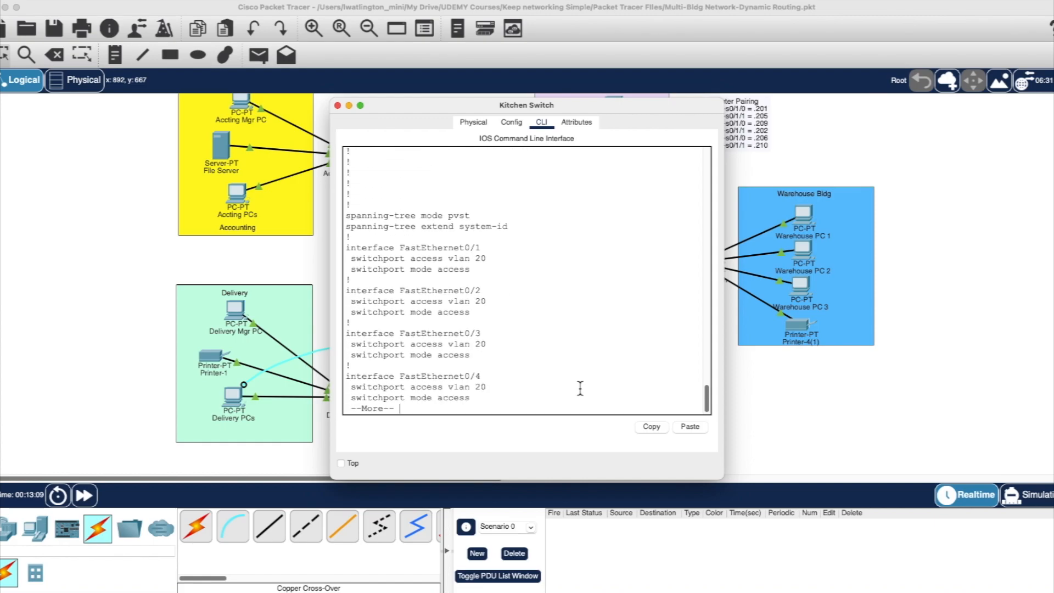
pyautogui.press('Return')
pyautogui.press('Return')
pyautogui.press('Return')
pyautogui.press('Return')
pyautogui.press('Return')
pyautogui.press('Return')
pyautogui.press('Return')
pyautogui.press('Return')
pyautogui.press('Return')
pyautogui.press('Return')
pyautogui.press('Return')
pyautogui.press('Return')
pyautogui.press('Return')
pyautogui.press('Return')
pyautogui.press('Return')
pyautogui.press('Return')
pyautogui.press('Return')
pyautogui.press('Return')
pyautogui.press('Return')
pyautogui.press('Return')
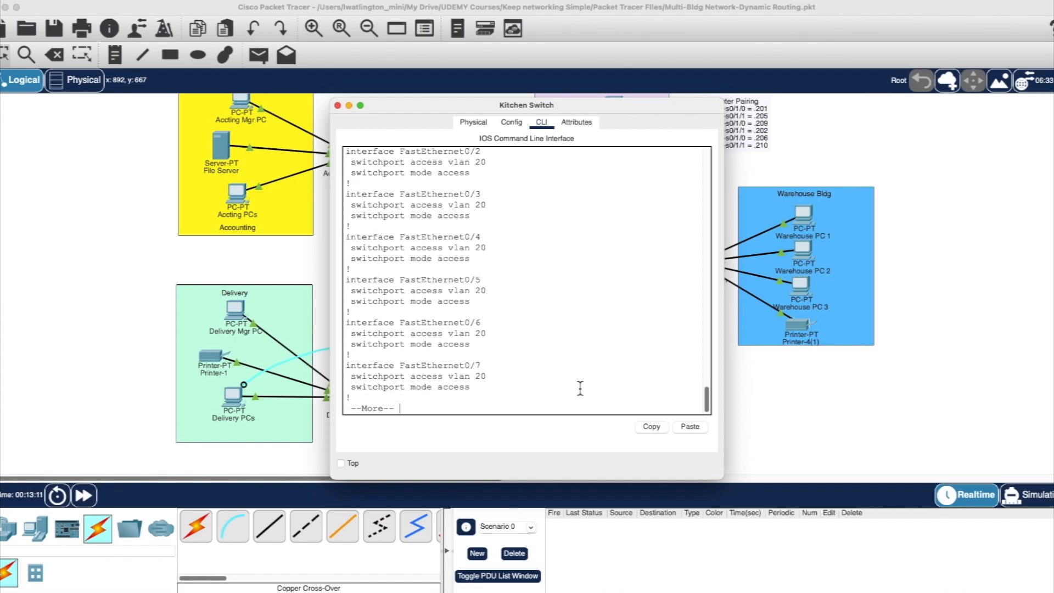
pyautogui.press('Return')
pyautogui.press('Return')
pyautogui.press('Return')
pyautogui.press('Return')
pyautogui.press('Return')
pyautogui.press('Return')
pyautogui.press('Return')
pyautogui.press('Return')
pyautogui.press('Return')
pyautogui.press('Return')
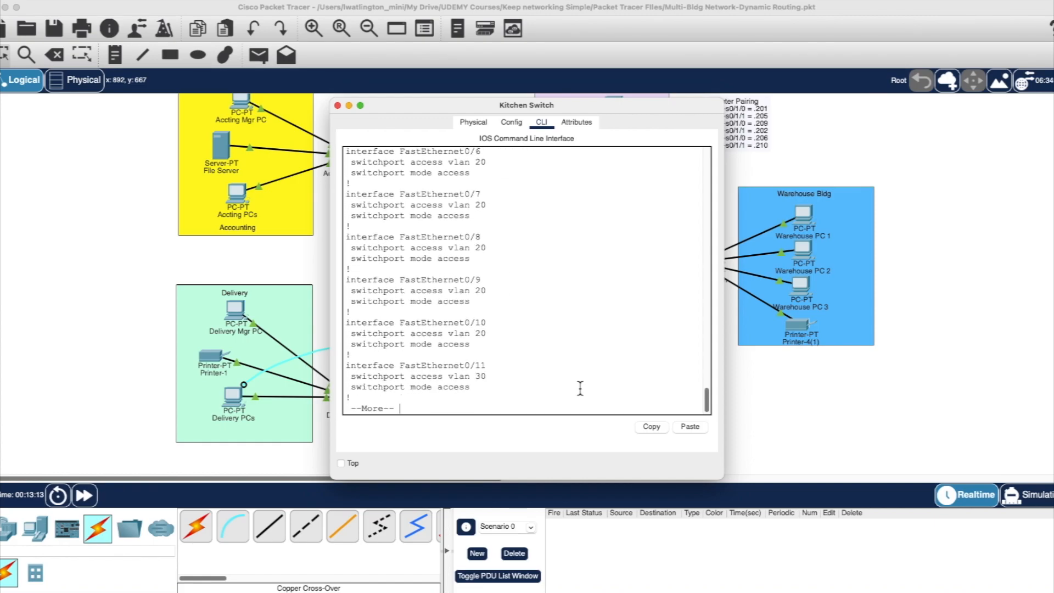
pyautogui.press('Return')
pyautogui.press('Return')
pyautogui.press('Return')
pyautogui.press('Return')
pyautogui.press('Return')
pyautogui.press('Return')
pyautogui.press('Return')
pyautogui.press('Return')
pyautogui.press('Return')
pyautogui.press('Return')
pyautogui.press('Return')
pyautogui.press('Return')
pyautogui.press('Return')
pyautogui.press('Return')
pyautogui.press('Return')
pyautogui.press('Return')
pyautogui.press('Return')
pyautogui.press('Return')
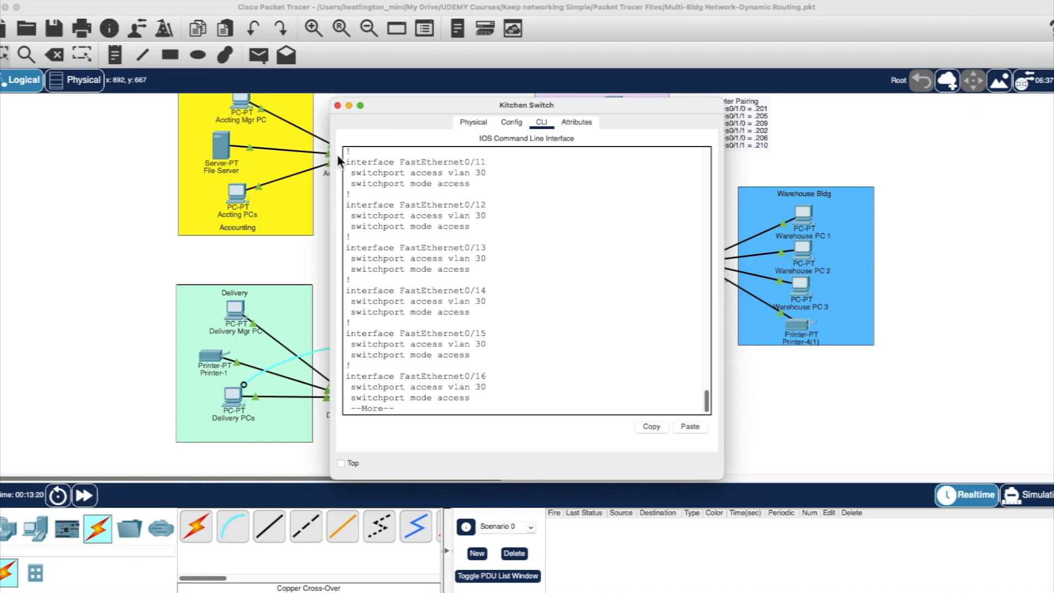
pyautogui.click(337, 106)
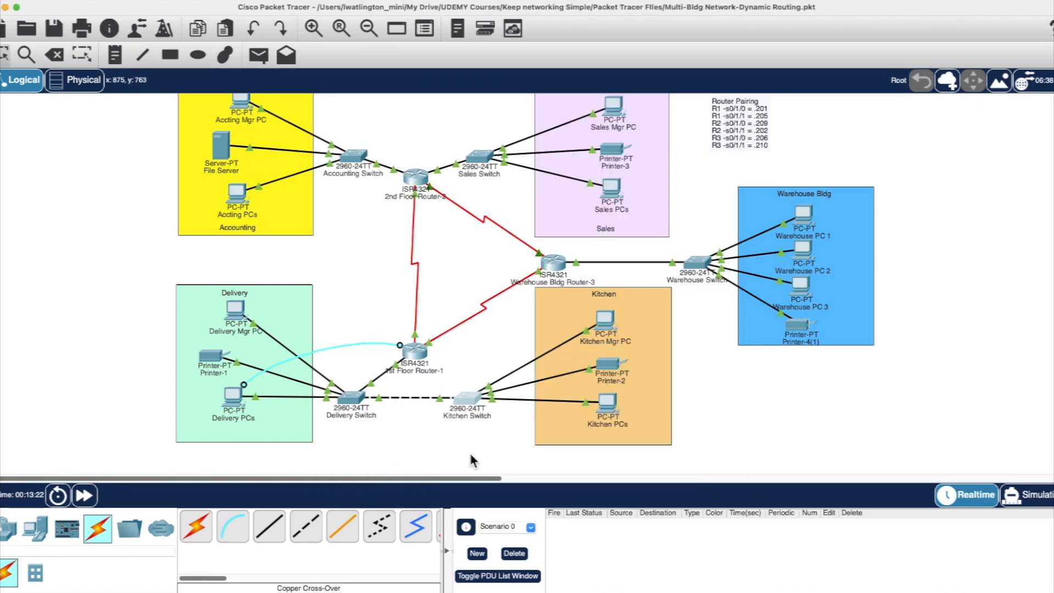
pyautogui.moveTo(464, 396)
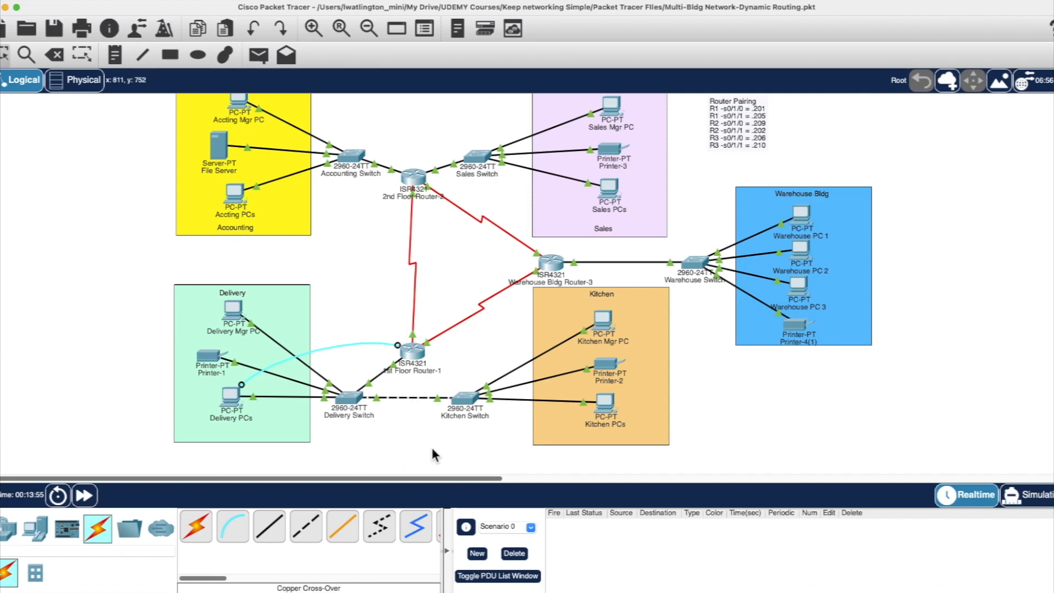
# Open the command line of 1st Floor Router-1 and enter global configuration mode with "conf t"
pyautogui.click(413, 343)
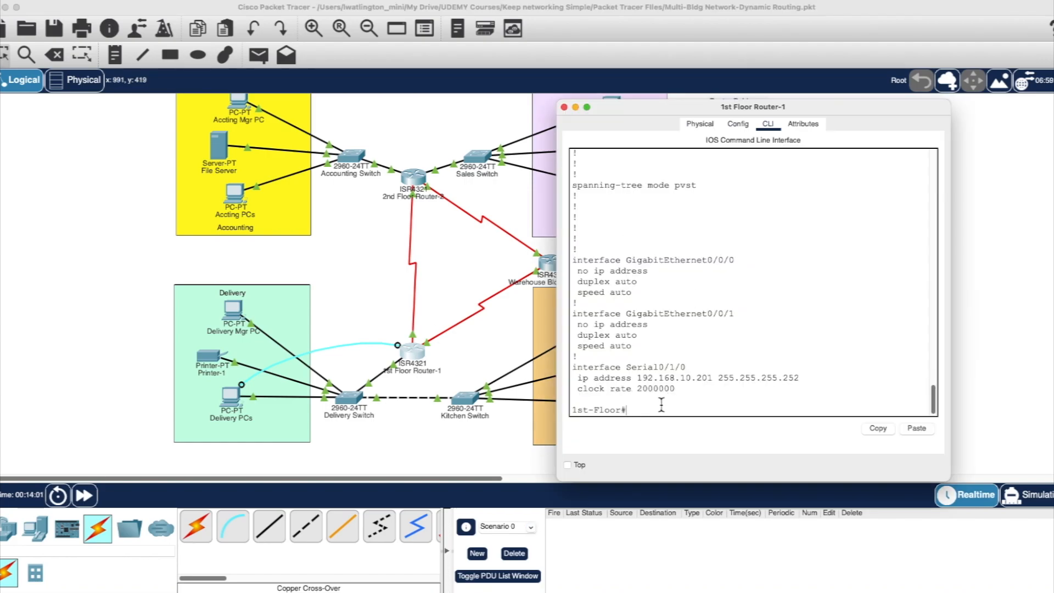
pyautogui.write('conf t')
pyautogui.press('Return')
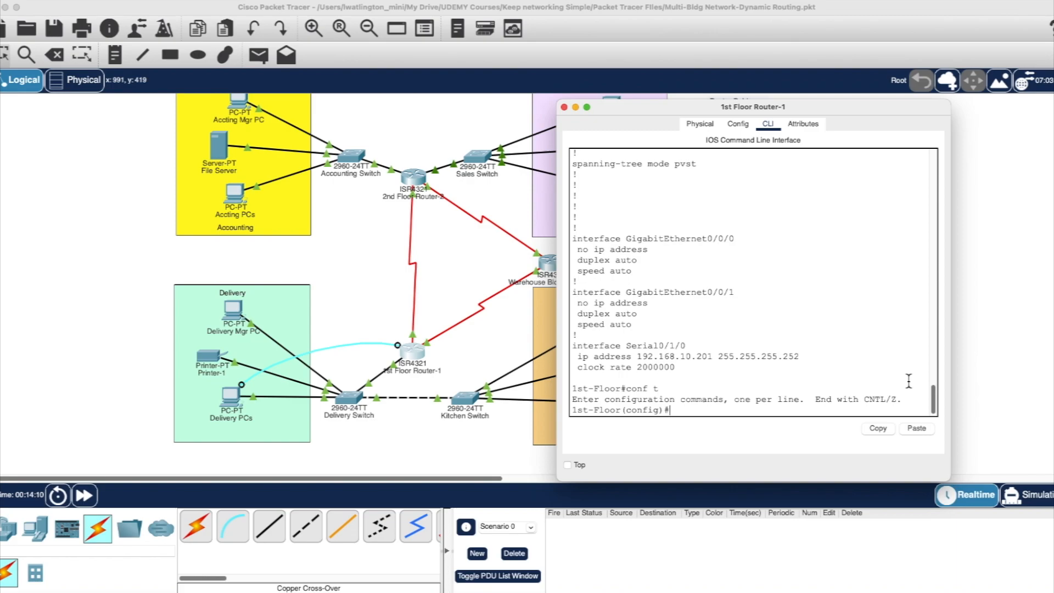
# Create subinterface g0/0/0.20 on 1st Floor Router-1 and set its encapsulation with "enc dot1q 20"
pyautogui.write('nt g0/0/0.20')
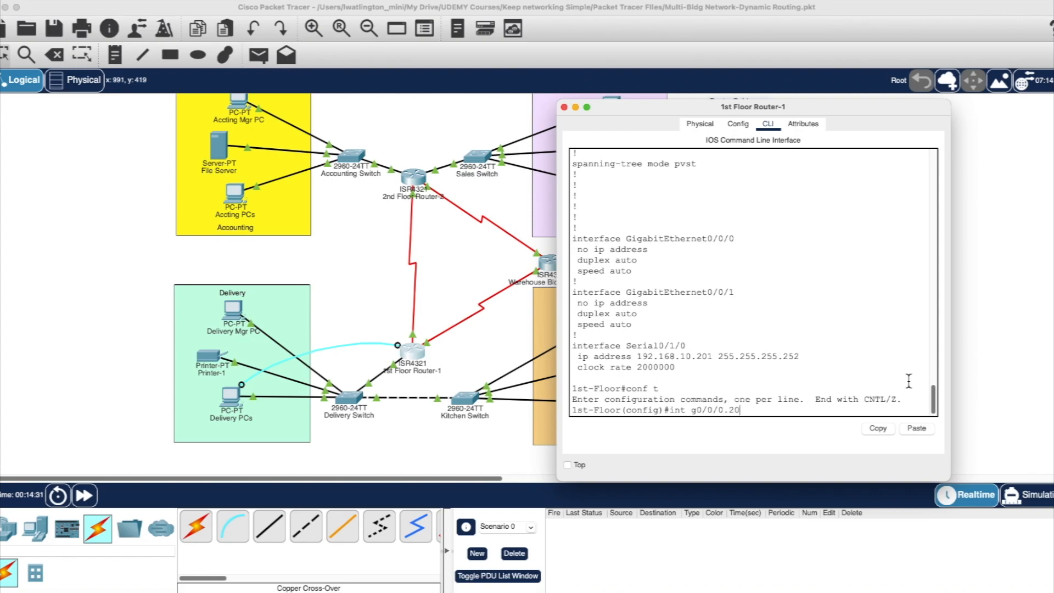
pyautogui.press('Return')
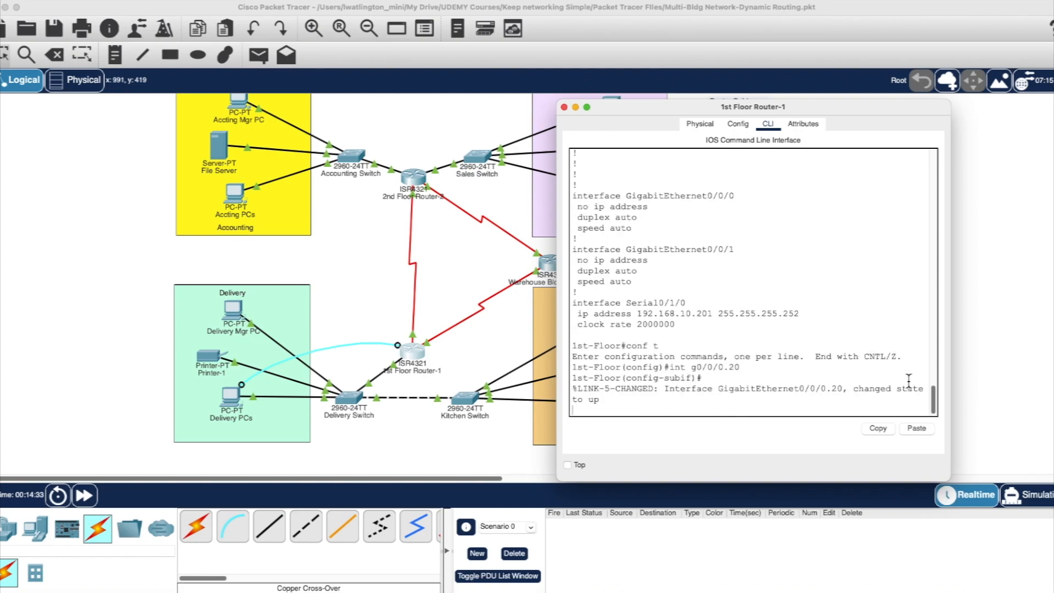
pyautogui.press('Return')
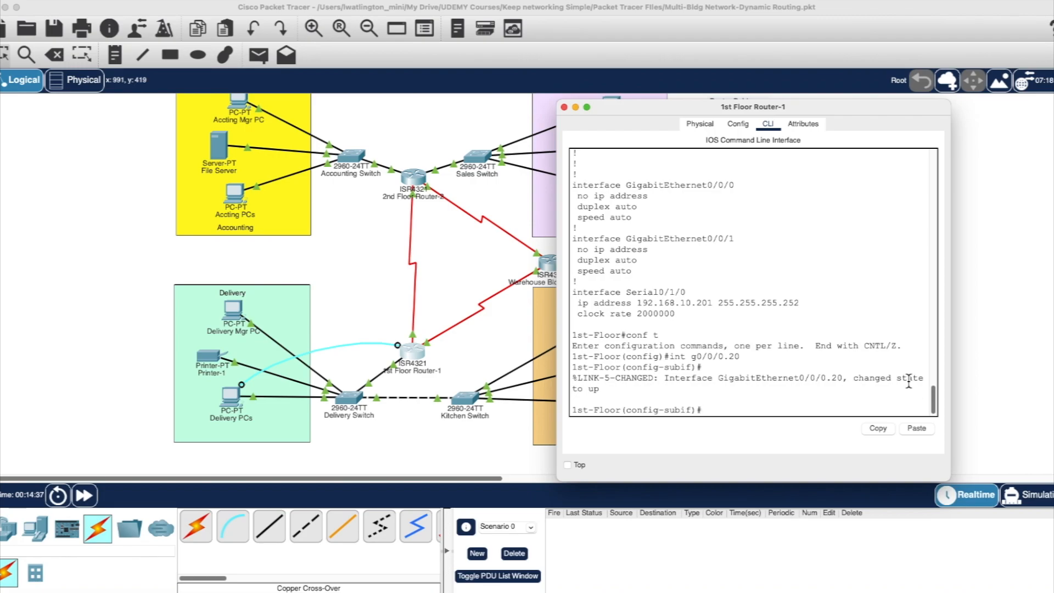
pyautogui.write('enc dot1q 20')
pyautogui.press('Return')
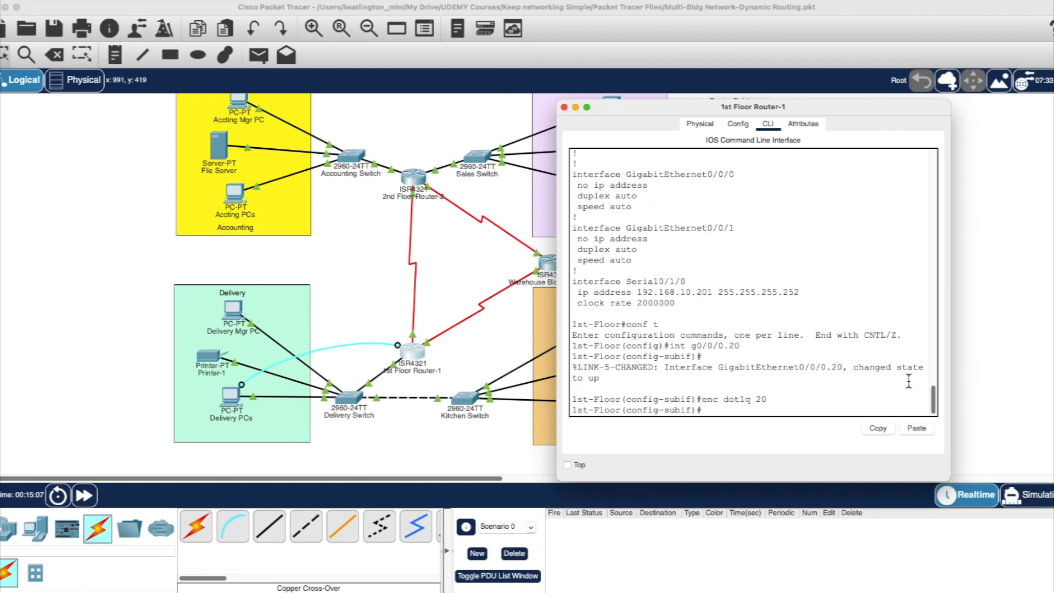
# Assign IP address 192.168.10.1 with mask 255.255.255.192 to subinterface g0/0/0.20 and exit its configuration
pyautogui.write('ip add ')
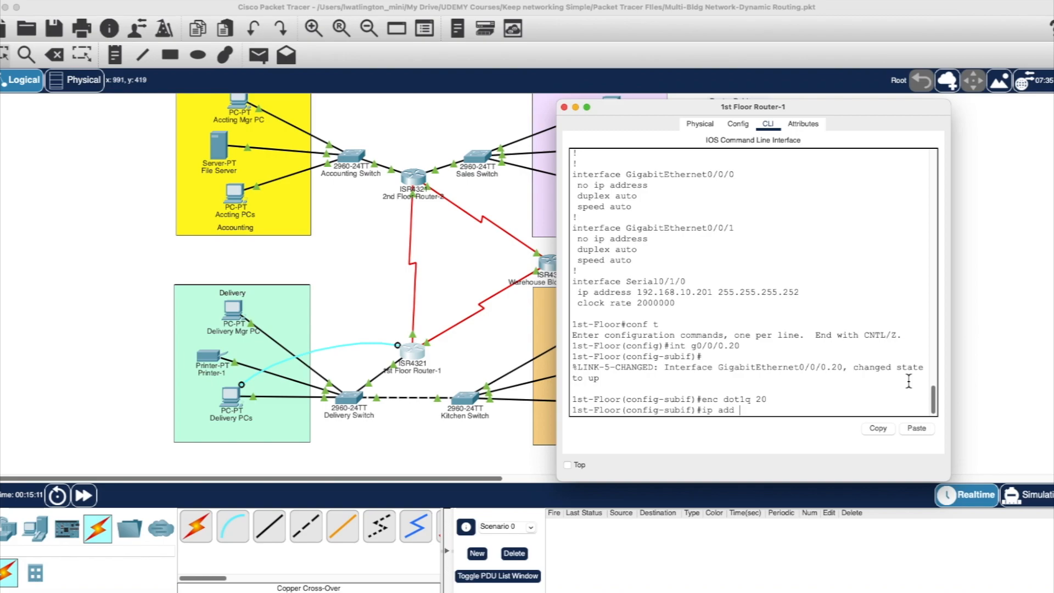
pyautogui.write('192.168')
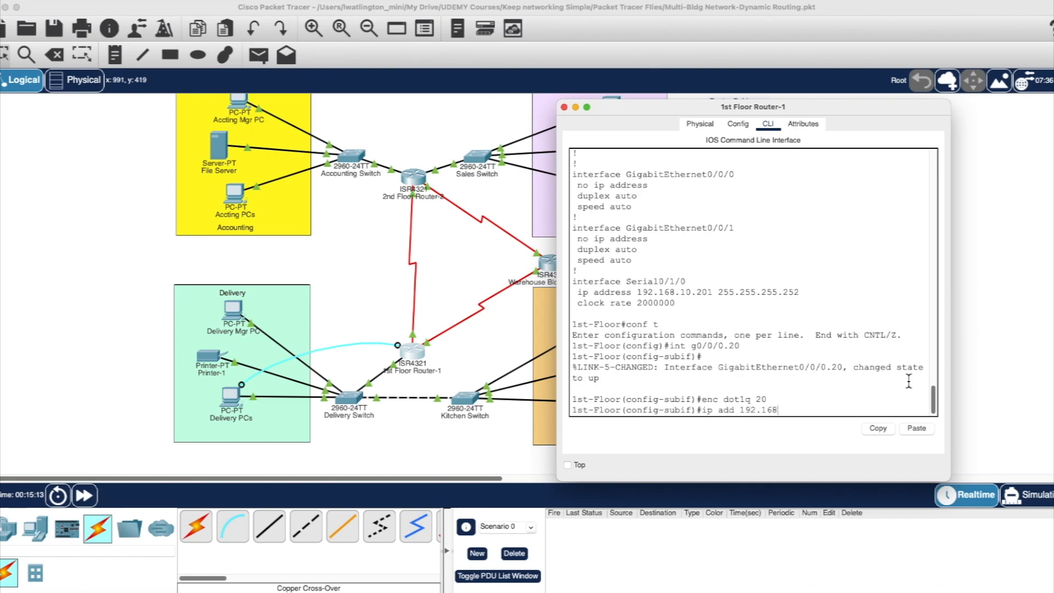
pyautogui.write('.10.1')
pyautogui.write('255.255.255.192')
pyautogui.press('Return')
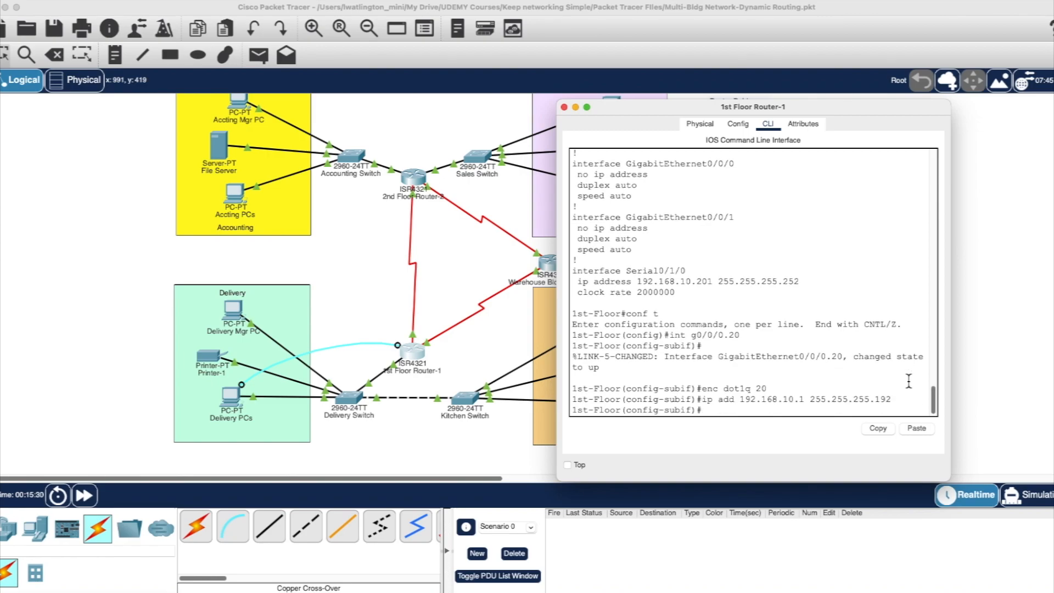
pyautogui.write('exit')
pyautogui.press('Return')
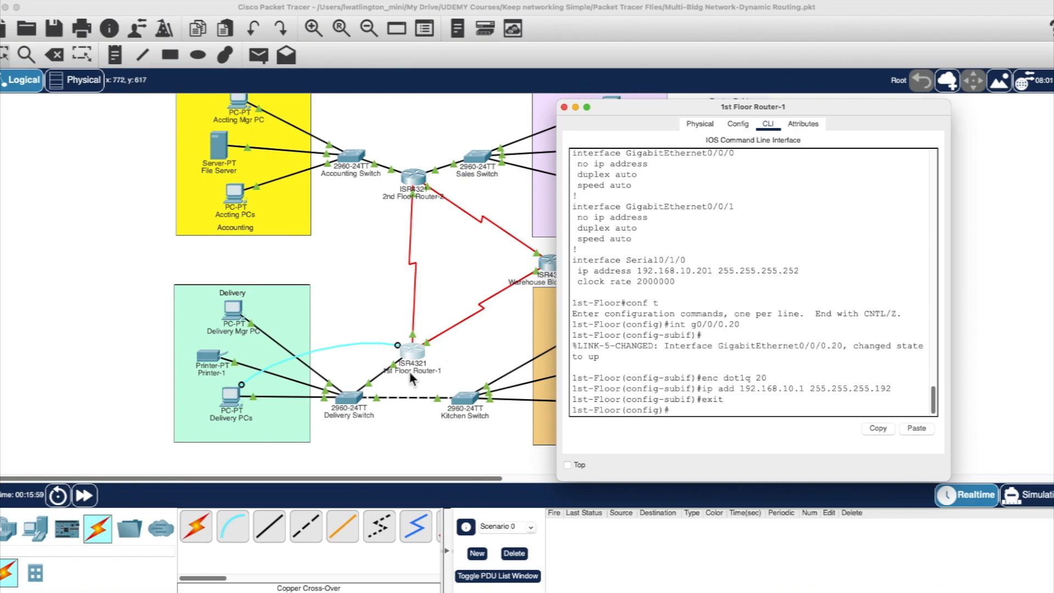
pyautogui.hscroll(-2, 409, 372)
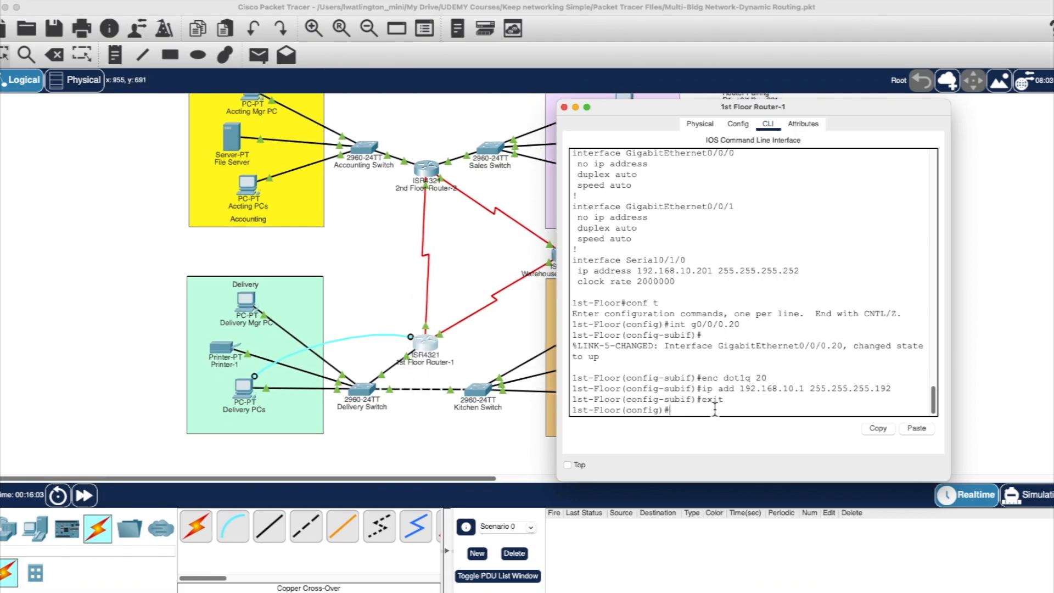
pyautogui.write('int g0/0/0.')
pyautogui.write('20')
pyautogui.press('Return')
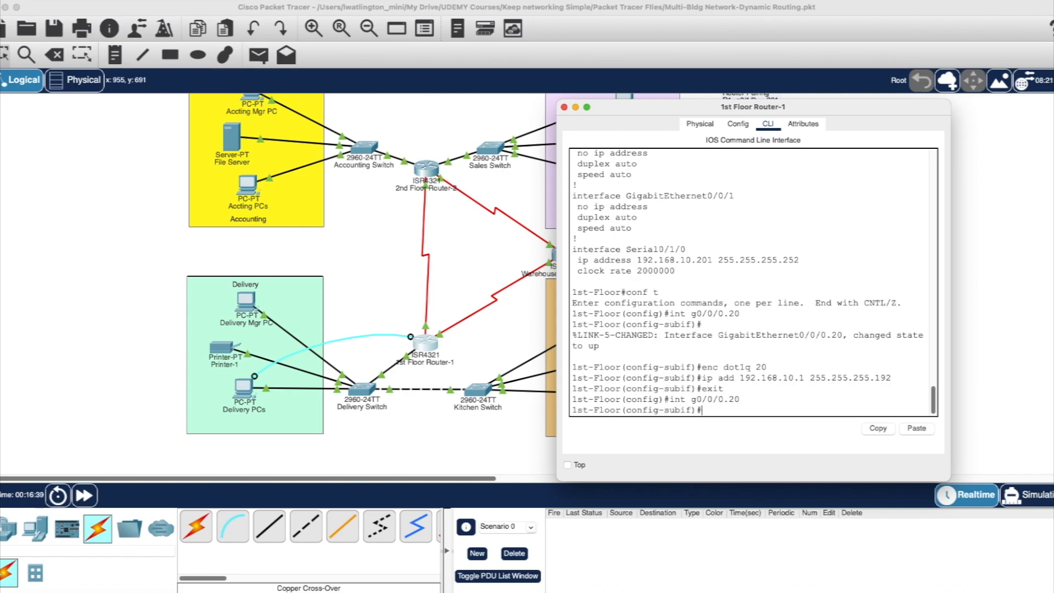
# Create subinterface g0/0/0.30 on 1st Floor Router-1 and set its encapsulation with "enc dot1q 30"
pyautogui.write('int g0/0/0.30')
pyautogui.press('Return')
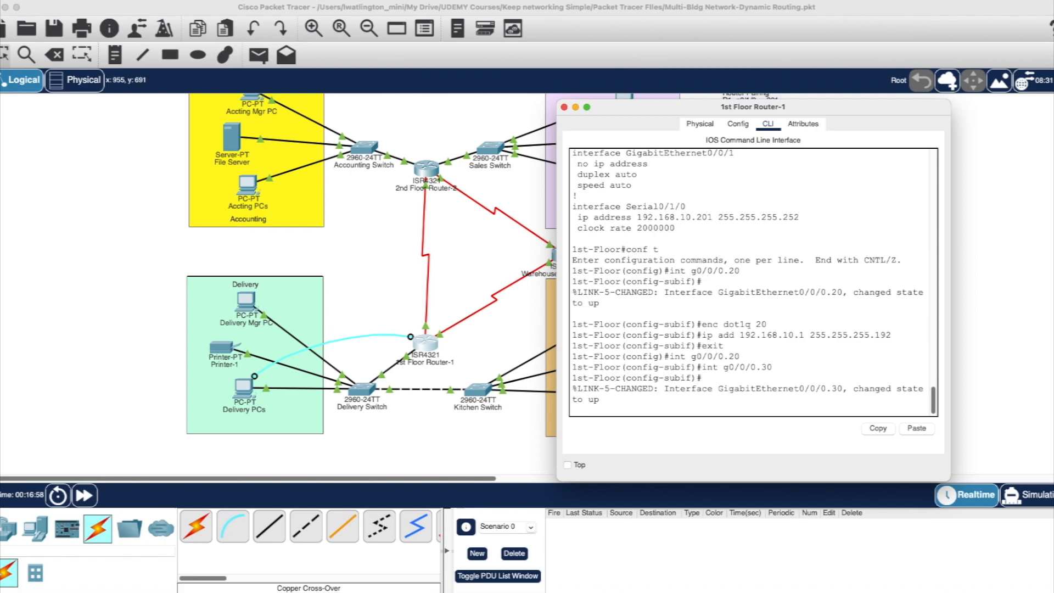
pyautogui.press('Return')
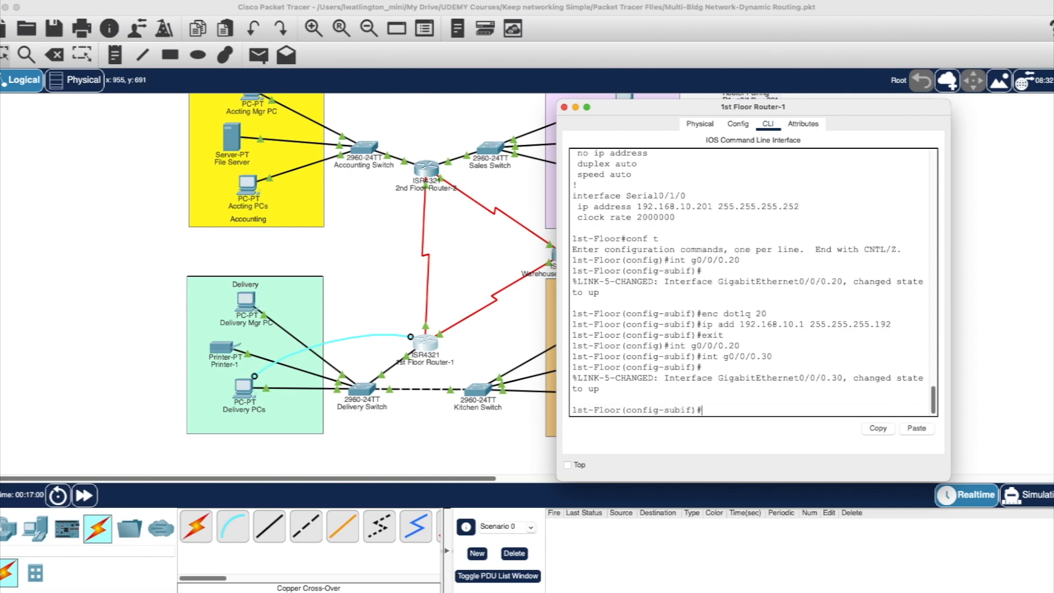
pyautogui.write('enc dot1q 30')
pyautogui.press('Return')
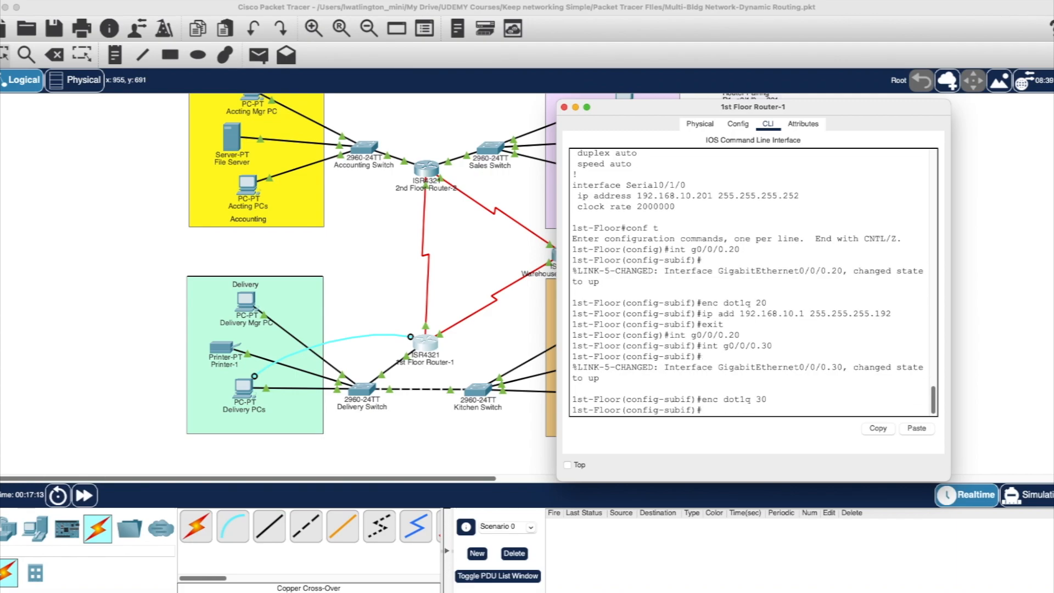
# Assign IP address 192.168.10.65 with mask 255.255.255.224 to subinterface g0/0/0.30 and exit configuration mode
pyautogui.write('ip add 192.168.10.')
pyautogui.write('65 255.255.255.224')
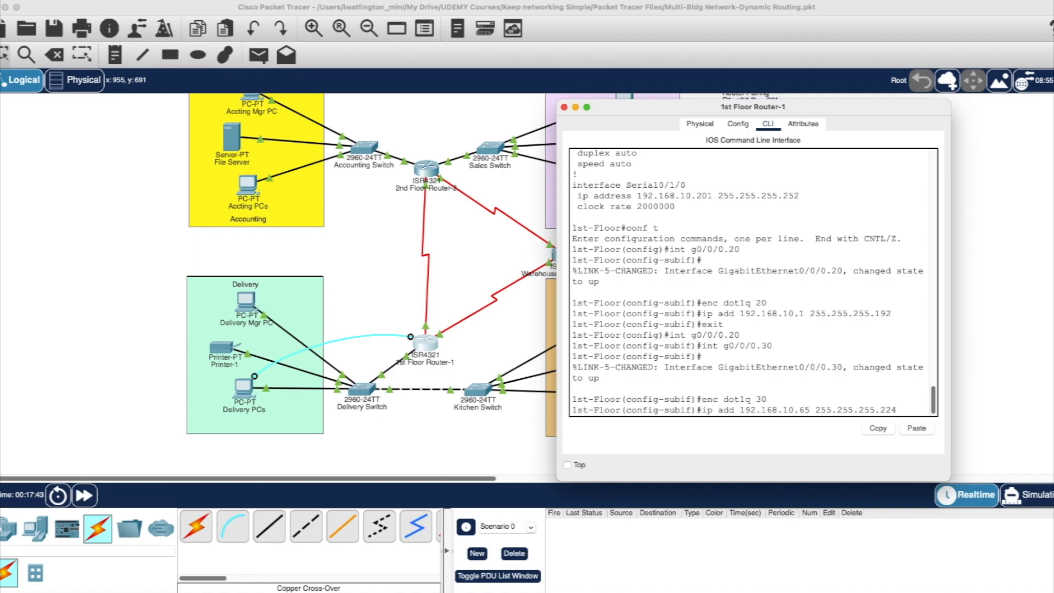
pyautogui.press('Return')
pyautogui.write('exit')
pyautogui.press('Return')
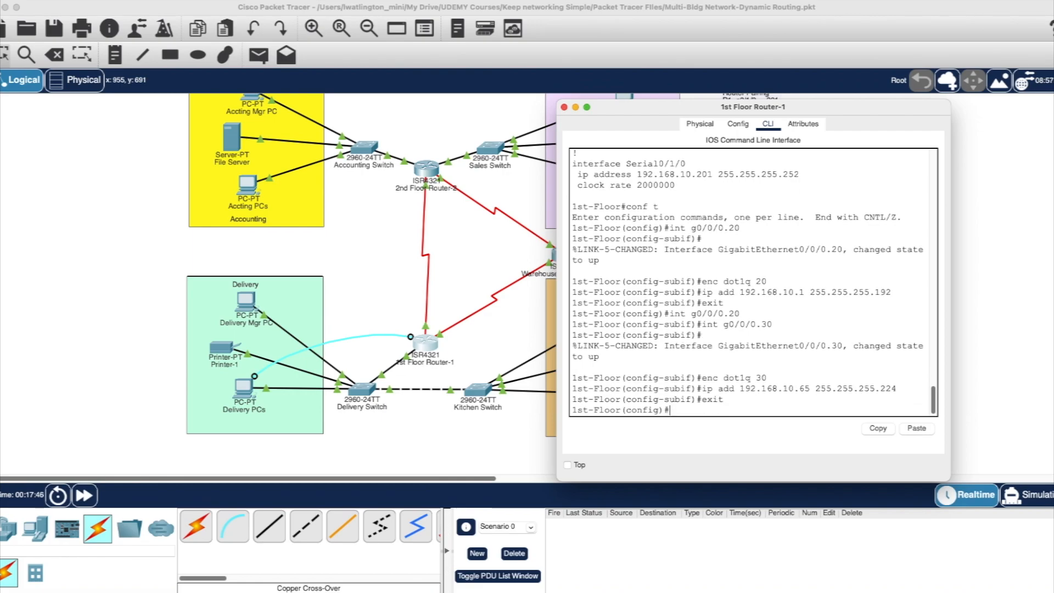
pyautogui.write('exit')
pyautogui.press('Return')
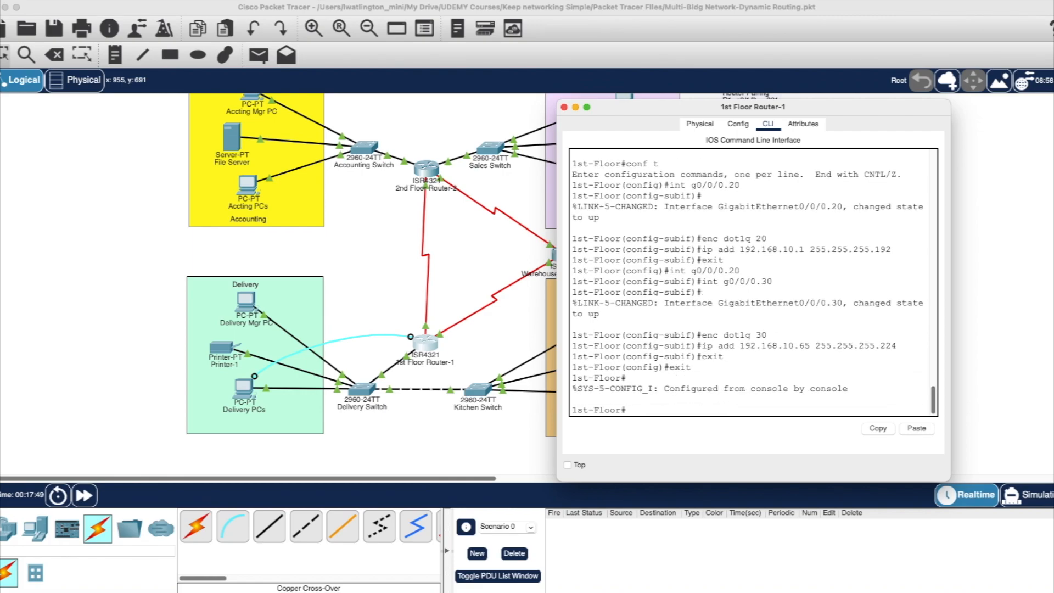
# Display the running configuration of 1st Floor Router-1 with "show run", examine its DHCP pools and subinterfaces, and return to the topology
pyautogui.write('show run')
pyautogui.press('Return')
pyautogui.press('Return')
pyautogui.press('Return')
pyautogui.press('Return')
pyautogui.press('Return')
pyautogui.press('Return')
pyautogui.press('Return')
pyautogui.press('Return')
pyautogui.press('Return')
pyautogui.press('Return')
pyautogui.press('Return')
pyautogui.press('Return')
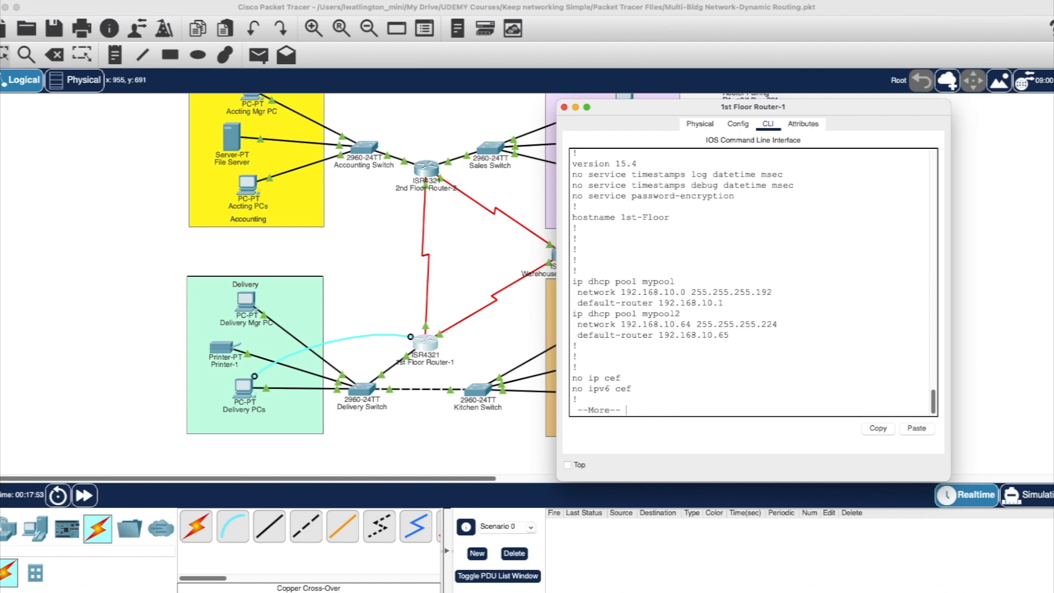
pyautogui.press('Return')
pyautogui.press('Return')
pyautogui.press('Return')
pyautogui.press('Return')
pyautogui.press('Return')
pyautogui.press('Return')
pyautogui.press('Return')
pyautogui.press('Return')
pyautogui.press('Return')
pyautogui.press('Return')
pyautogui.press('Return')
pyautogui.press('Return')
pyautogui.press('Return')
pyautogui.press('Return')
pyautogui.press('Return')
pyautogui.press('Return')
pyautogui.press('Return')
pyautogui.press('Return')
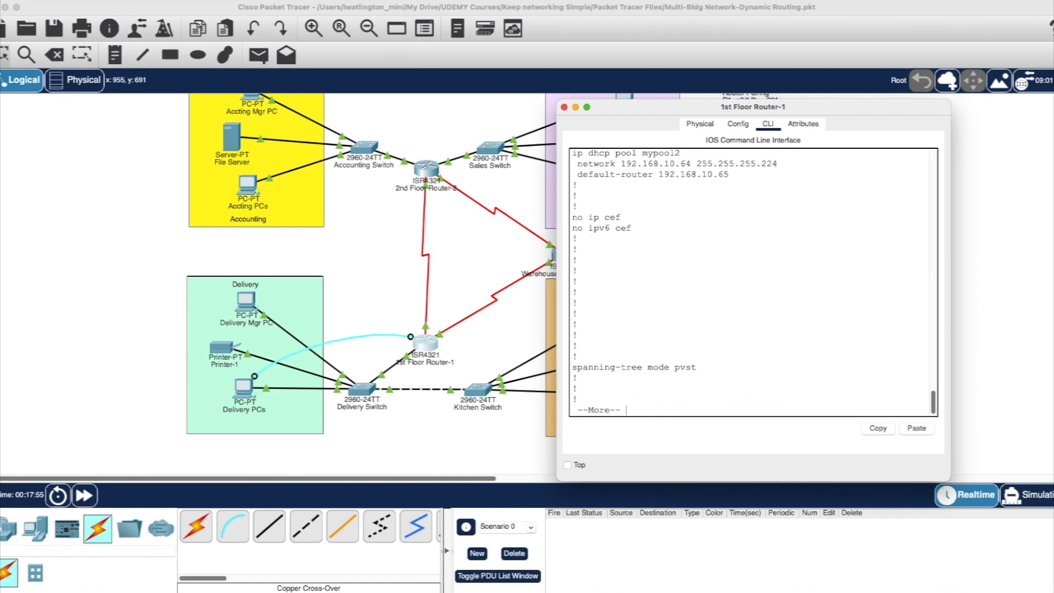
pyautogui.press('Return')
pyautogui.press('Return')
pyautogui.press('Return')
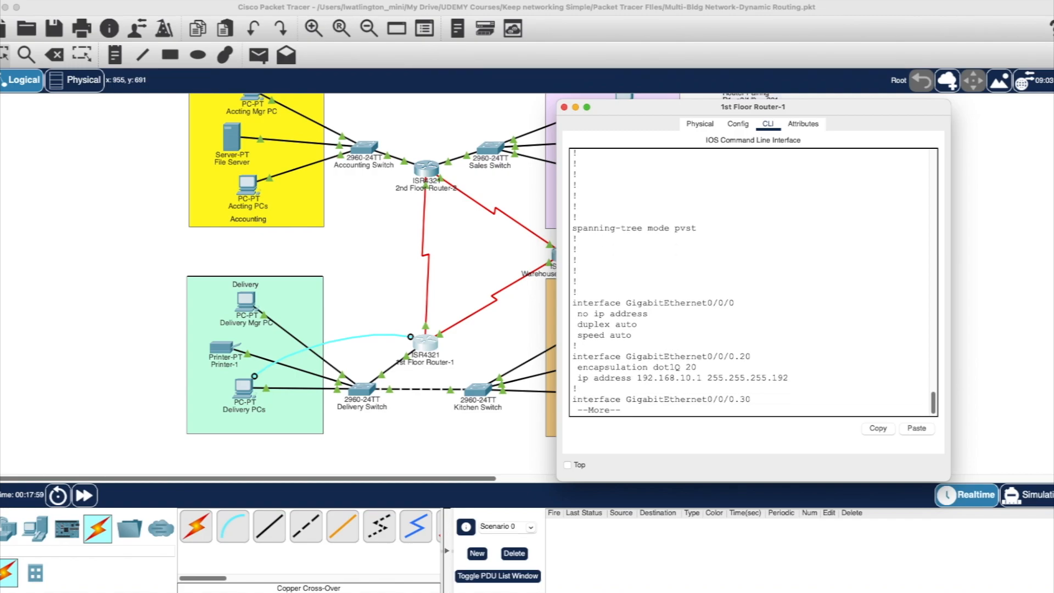
pyautogui.press('Return')
pyautogui.press('Return')
pyautogui.press('Return')
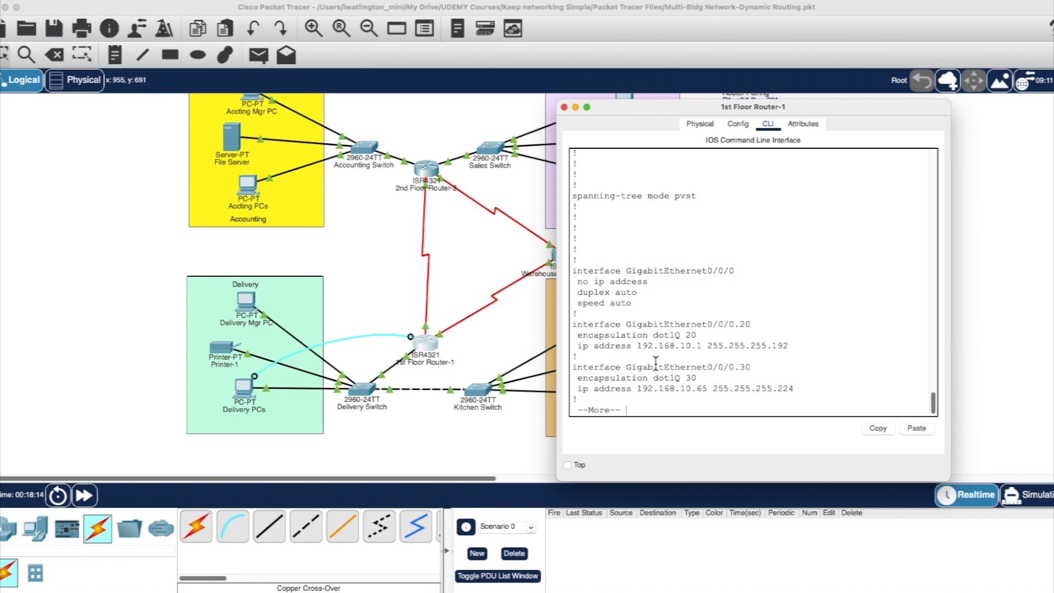
pyautogui.press('Return')
pyautogui.press('Return')
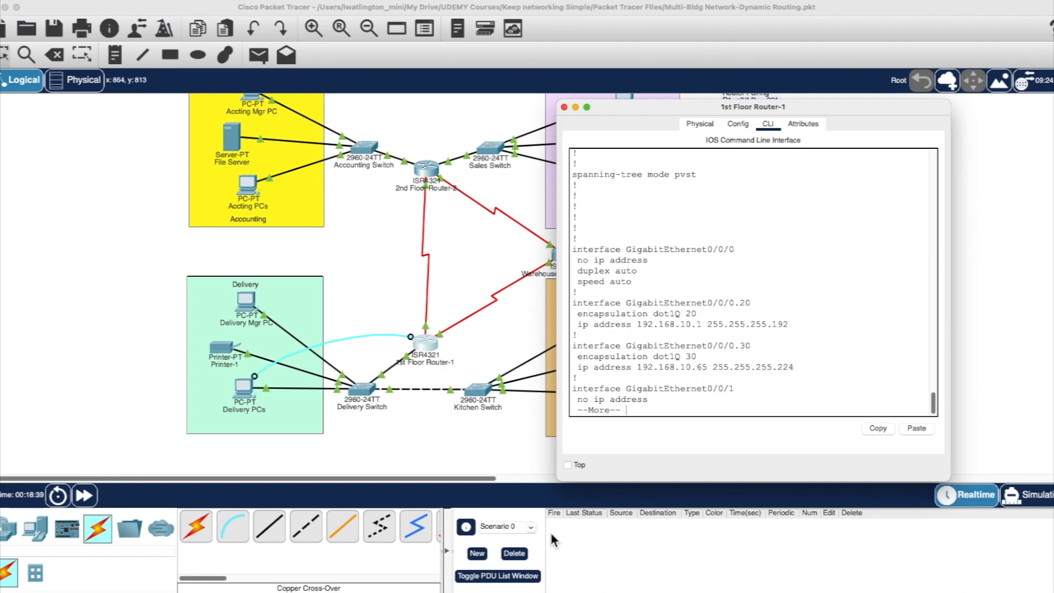
pyautogui.click(424, 461)
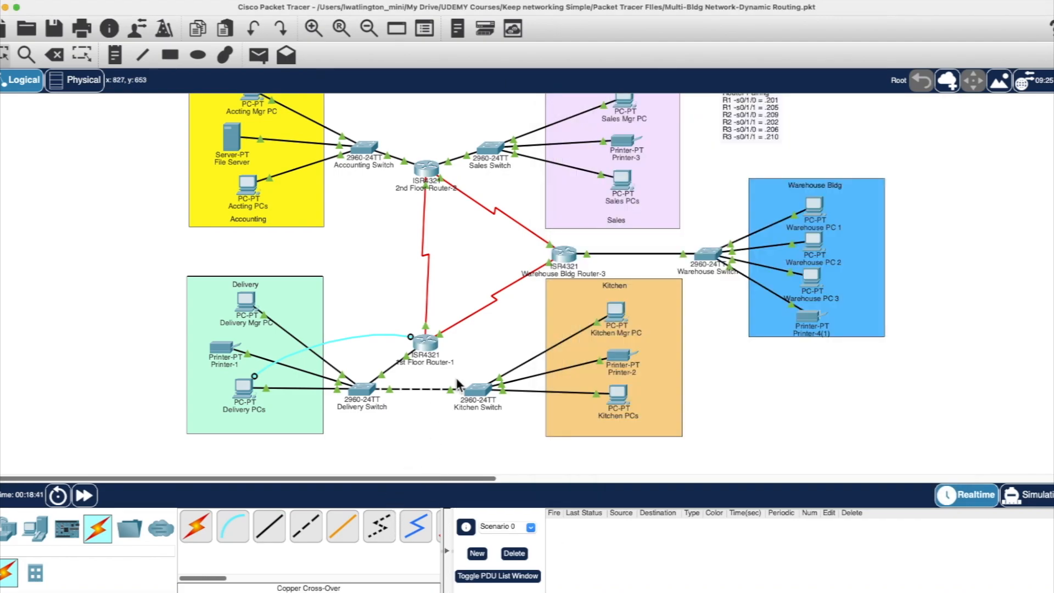
# Move the Kitchen Mgr PC's cable to port FastEthernet0/11 on the Kitchen Switch
pyautogui.moveTo(474, 390)
pyautogui.moveTo(488, 391)
pyautogui.click(482, 388)
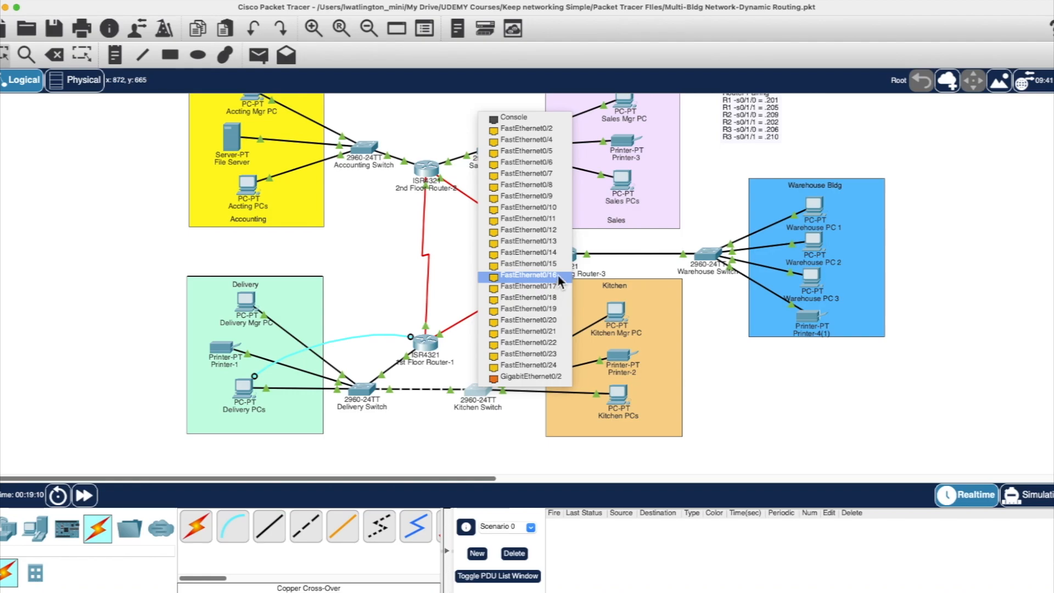
pyautogui.click(546, 220)
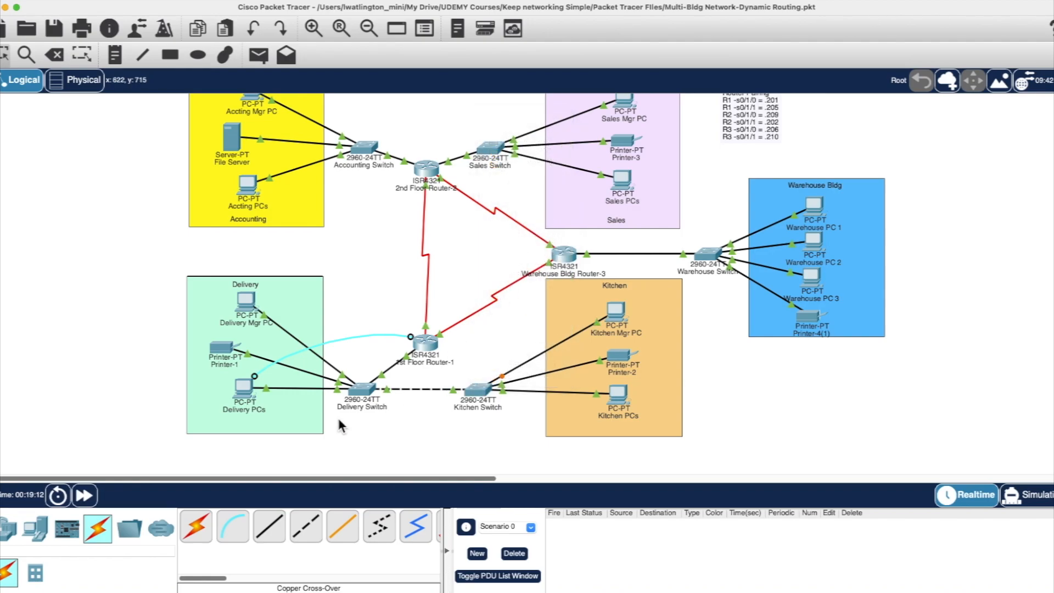
# Move the Delivery Mgr PC's cable to port FastEthernet0/11 on the Delivery Switch and fast-forward the simulation time
pyautogui.click(360, 390)
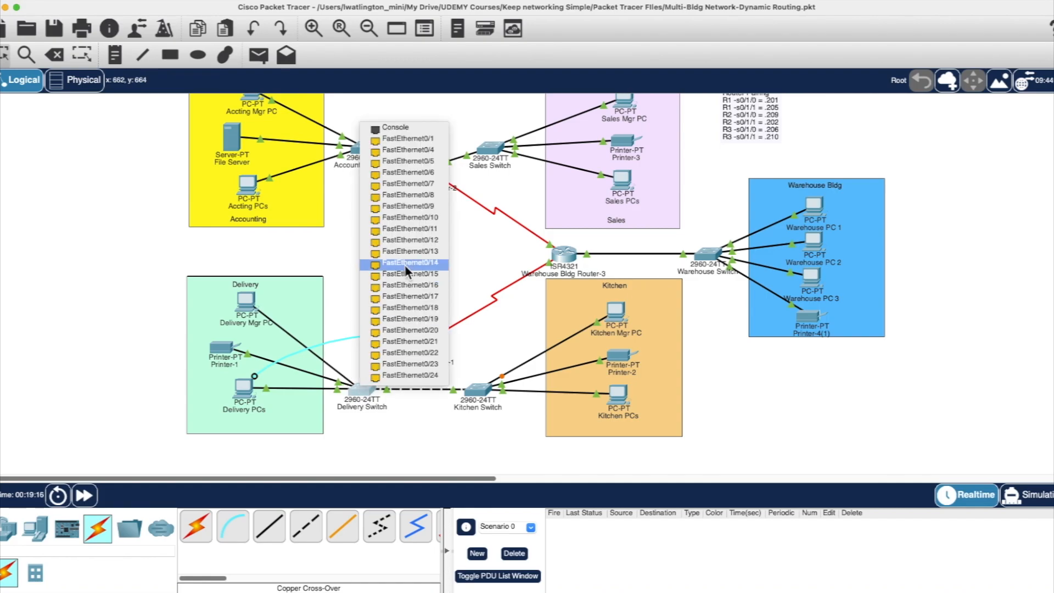
pyautogui.click(414, 229)
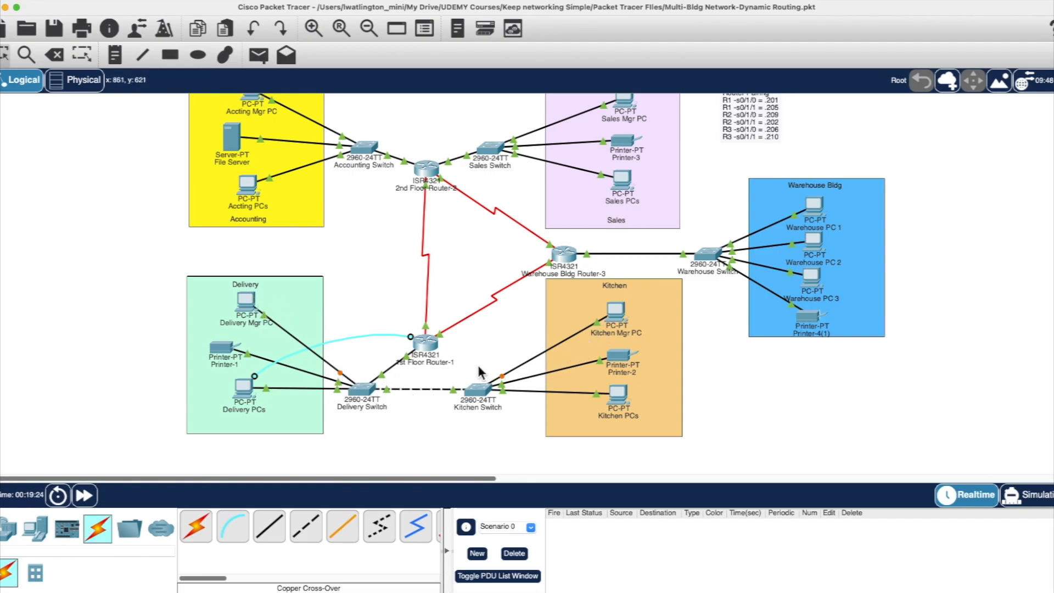
pyautogui.click(85, 497)
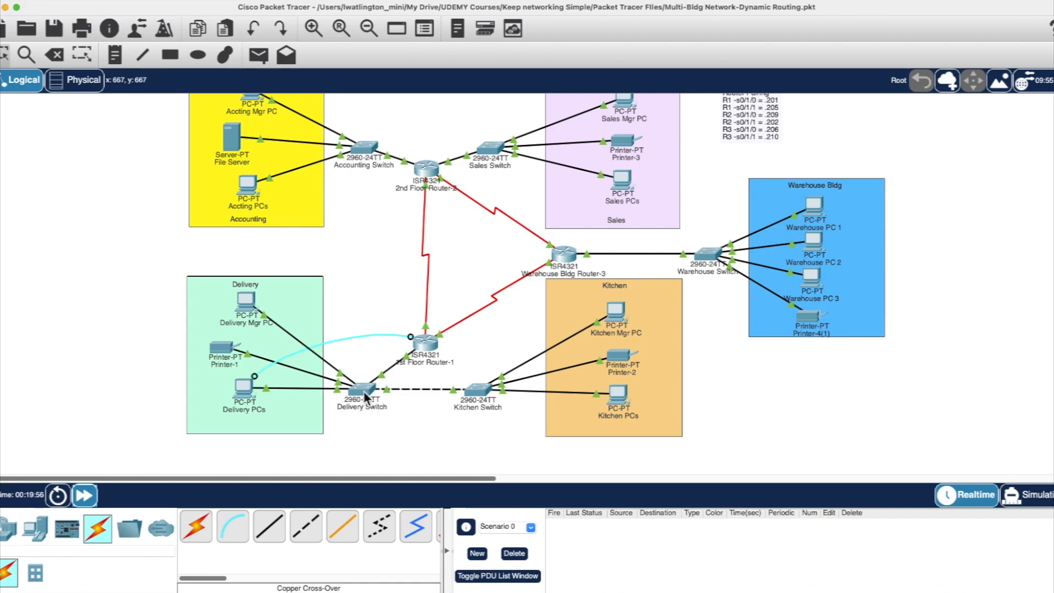
pyautogui.moveTo(364, 394)
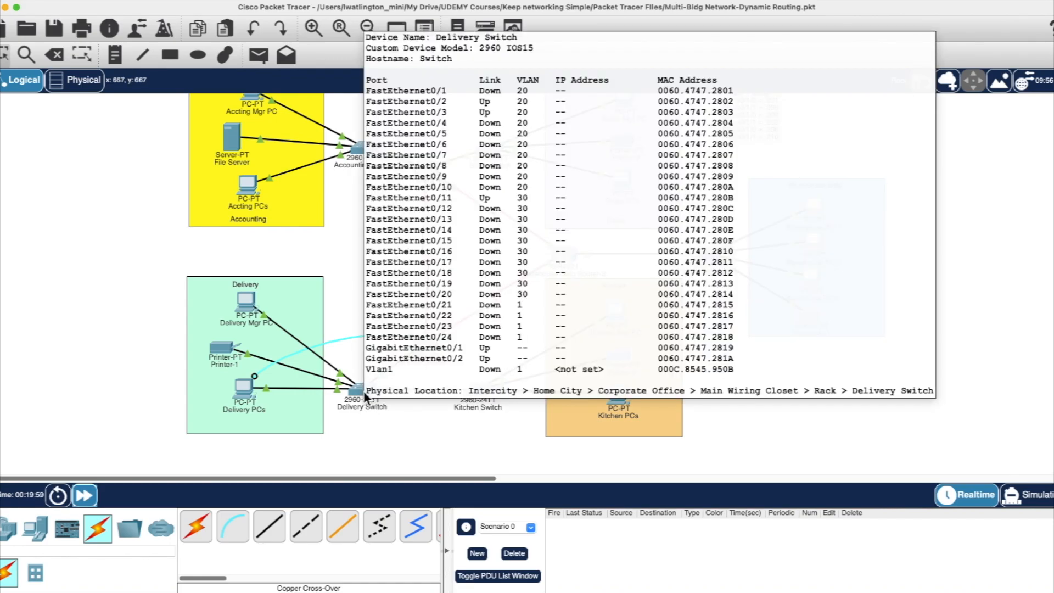